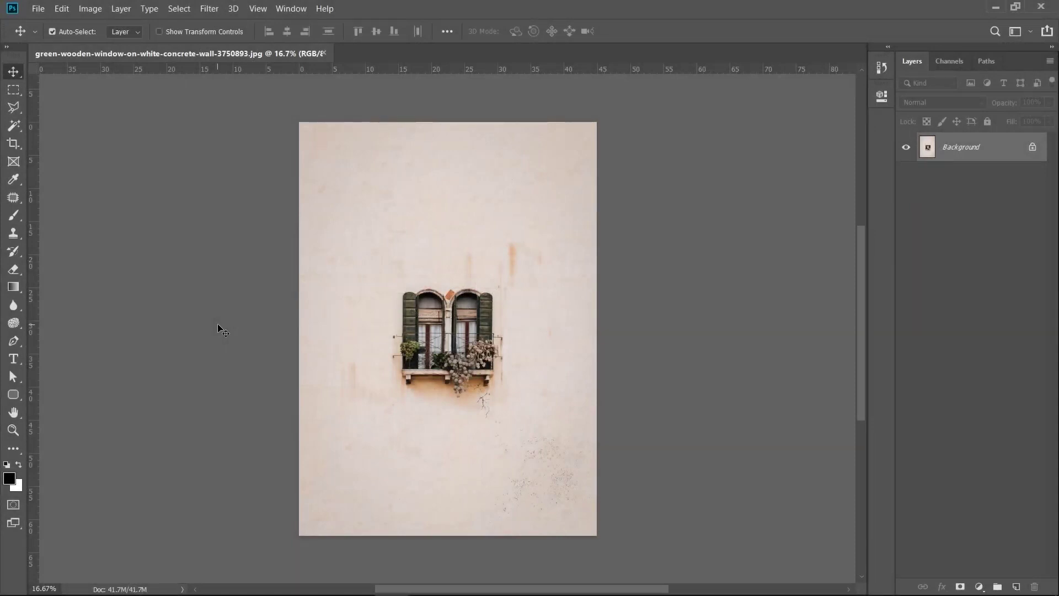
- Zoom in on the wall photo's texture, then fit the whole image back on screen with Ctrl+0
{"action": "scroll", "coordinate": [217, 325], "scroll_direction": "up", "scroll_amount": 10}
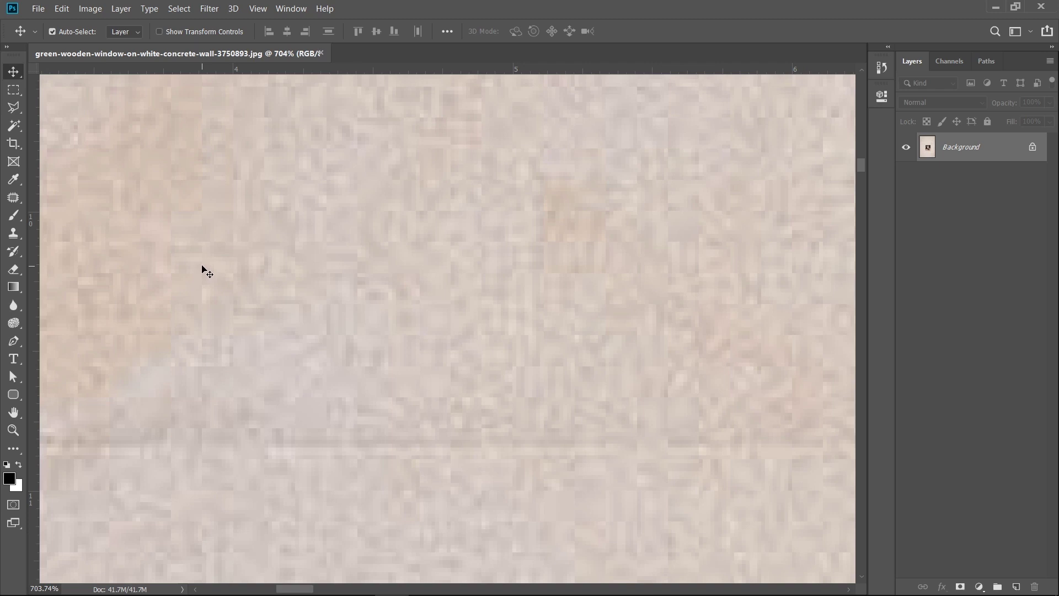
{"action": "key", "text": "ctrl+0"}
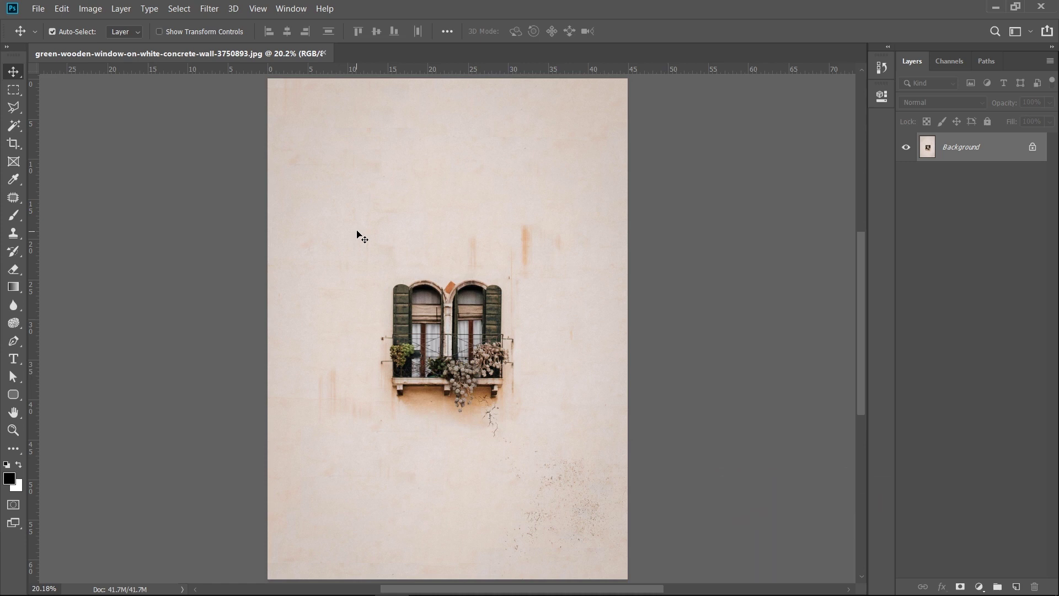
- Create Untitled-1, a white 1000 × 1000 px document at 72 ppi
{"action": "left_click", "coordinate": [38, 8]}
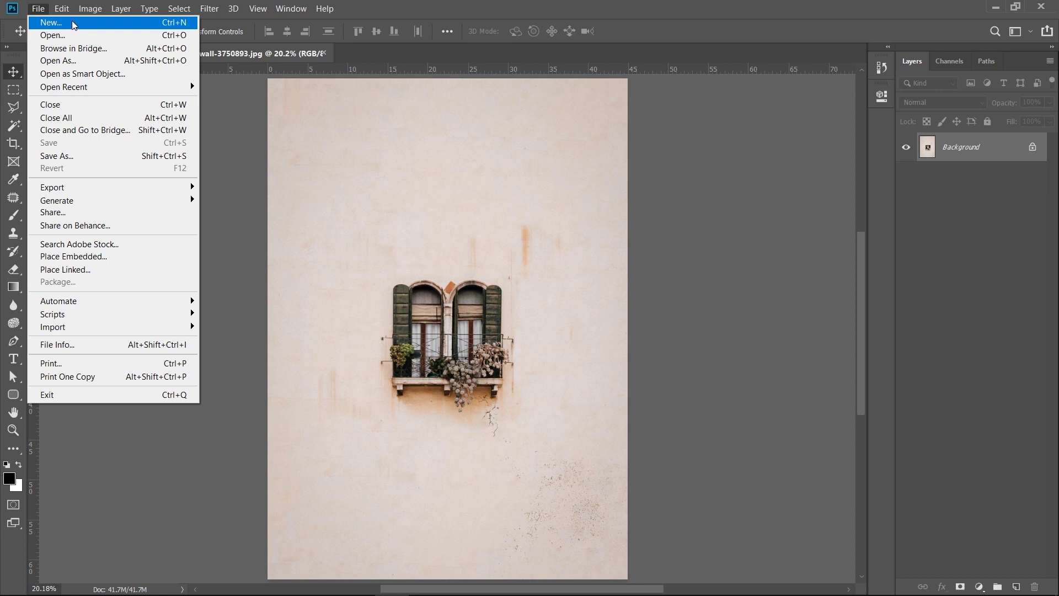
{"action": "left_click", "coordinate": [67, 22]}
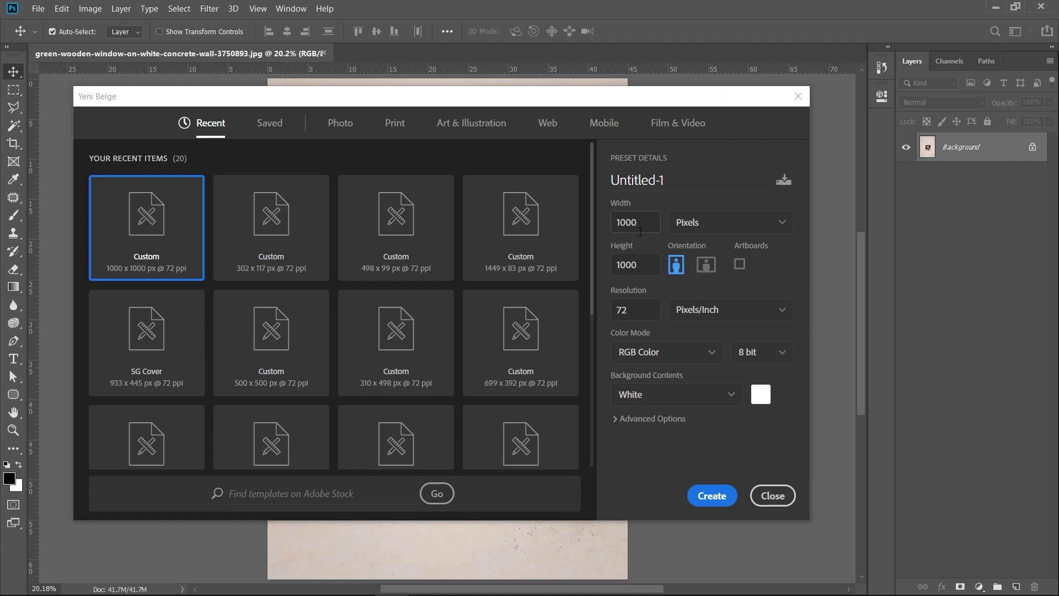
{"action": "left_click_drag", "start_coordinate": [642, 225], "coordinate": [617, 222]}
{"action": "left_click_drag", "start_coordinate": [642, 263], "coordinate": [612, 269]}
{"action": "left_click_drag", "start_coordinate": [634, 313], "coordinate": [609, 334]}
{"action": "left_click_drag", "start_coordinate": [640, 224], "coordinate": [617, 223]}
{"action": "left_click_drag", "start_coordinate": [641, 264], "coordinate": [616, 272]}
{"action": "left_click_drag", "start_coordinate": [631, 310], "coordinate": [635, 332]}
{"action": "left_click", "coordinate": [711, 496]}
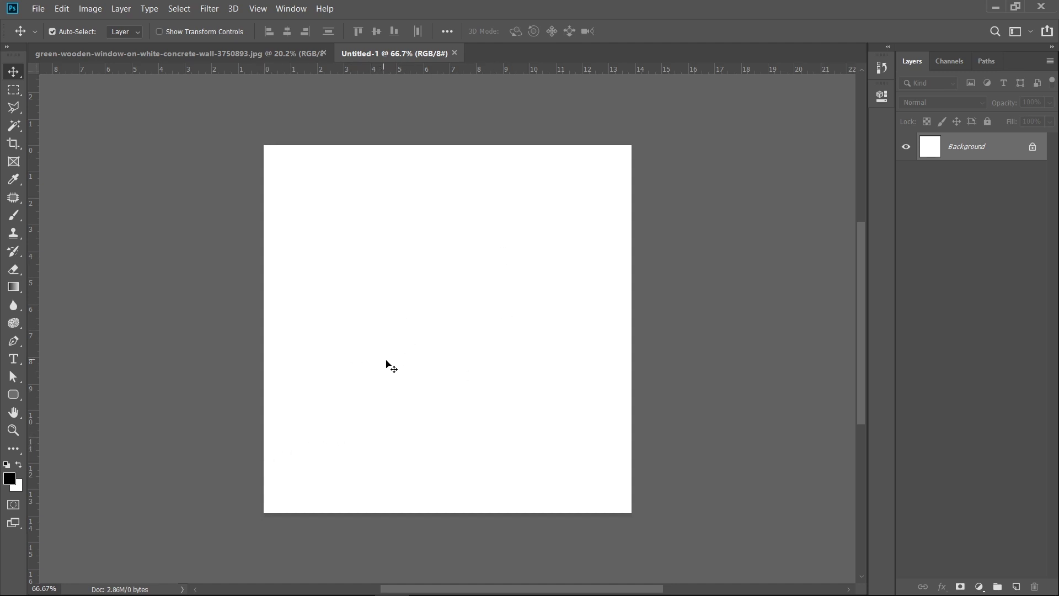
- Open counting-bg.png through File > Open, then close it with Ctrl+W
{"action": "left_click", "coordinate": [38, 9]}
{"action": "left_click", "coordinate": [46, 37]}
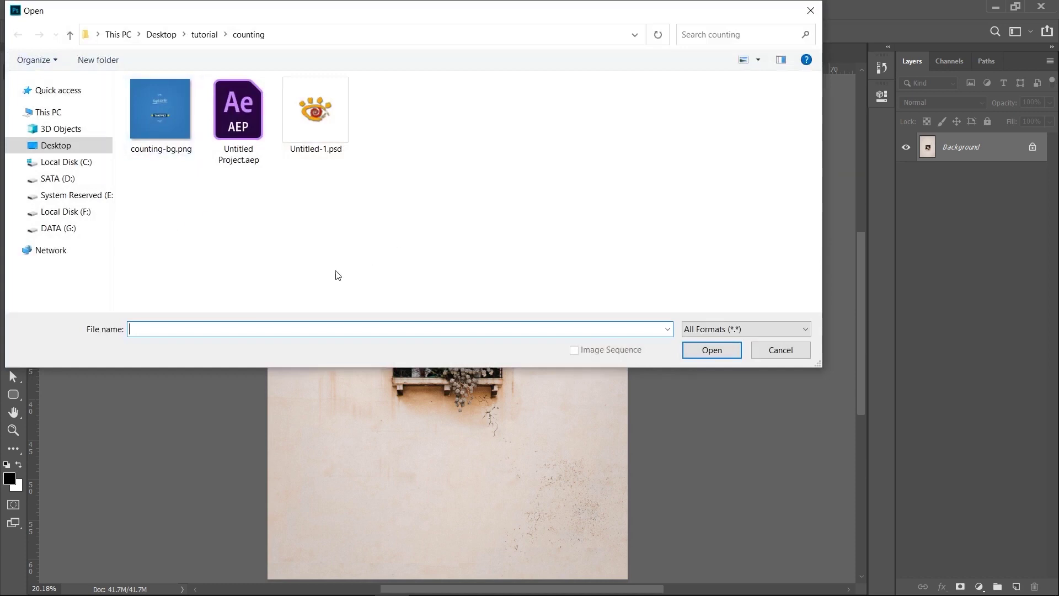
{"action": "left_click", "coordinate": [165, 159]}
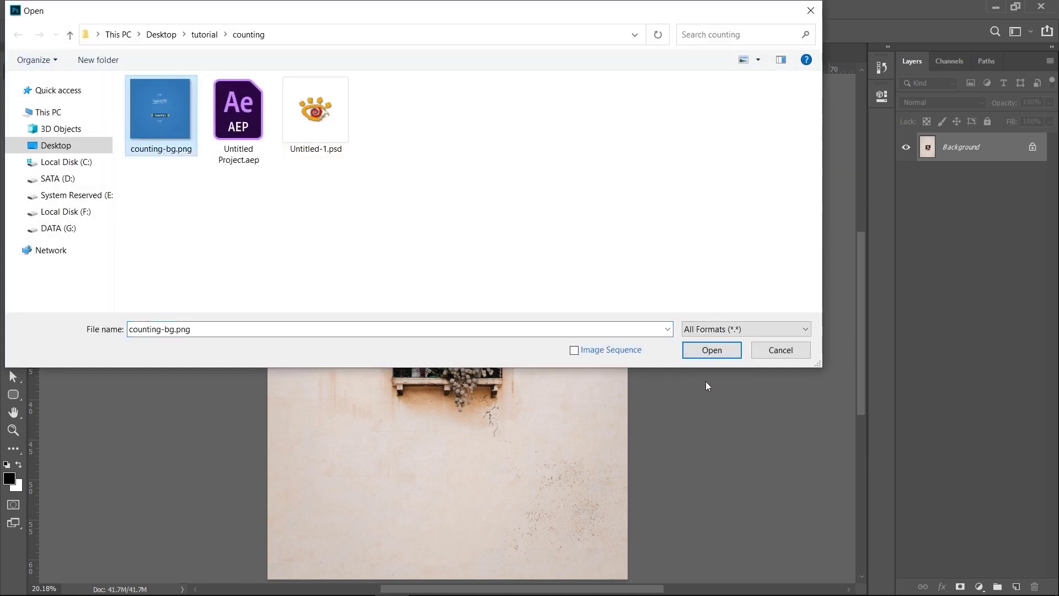
{"action": "left_click", "coordinate": [712, 351]}
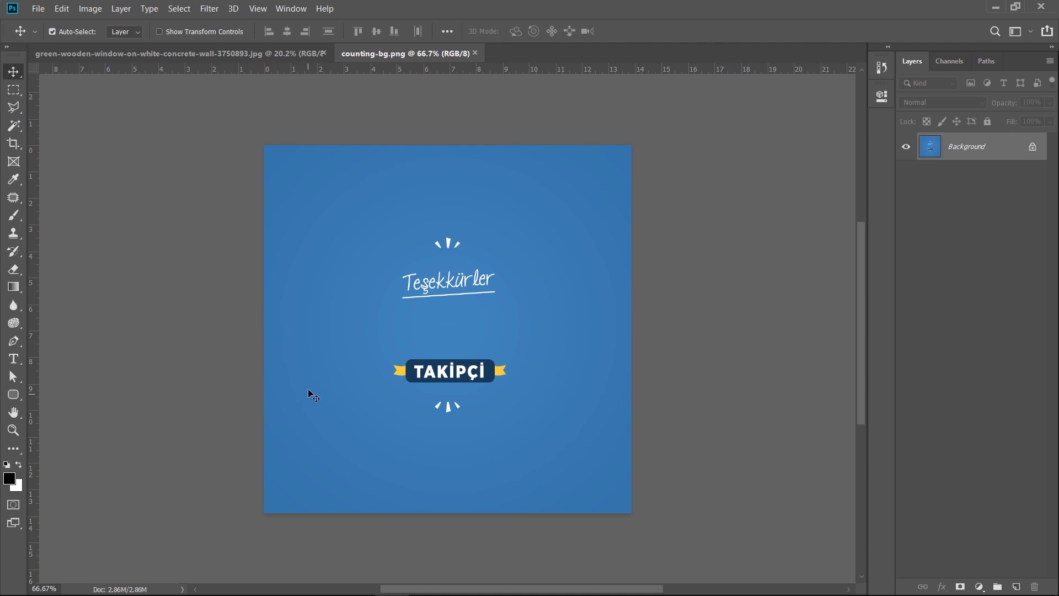
{"action": "key", "text": "ctrl+w"}
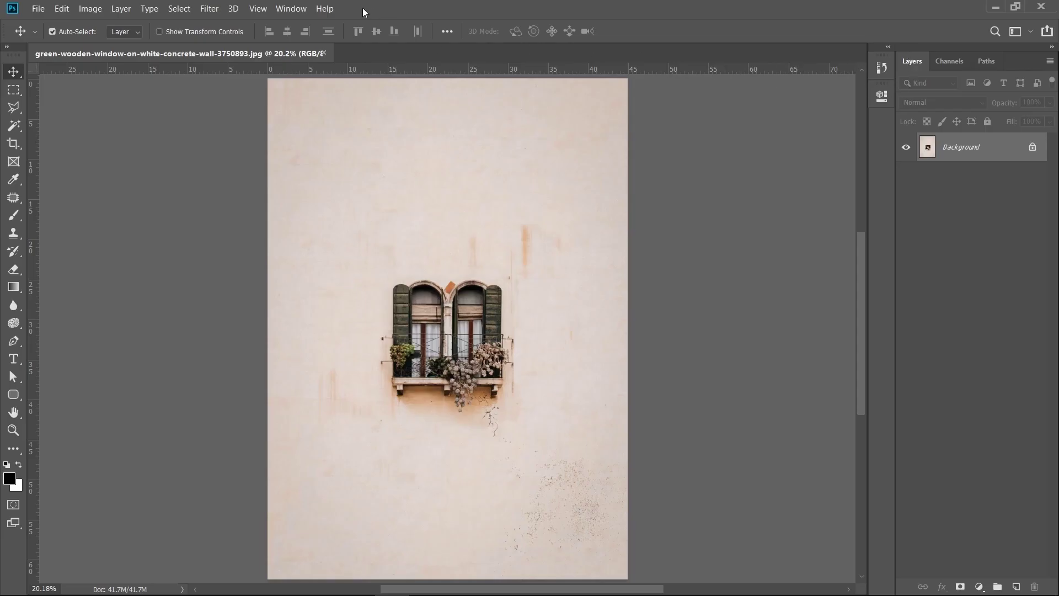
- Look through the Window menu's panel list and dismiss it without changes
{"action": "left_click", "coordinate": [291, 8]}
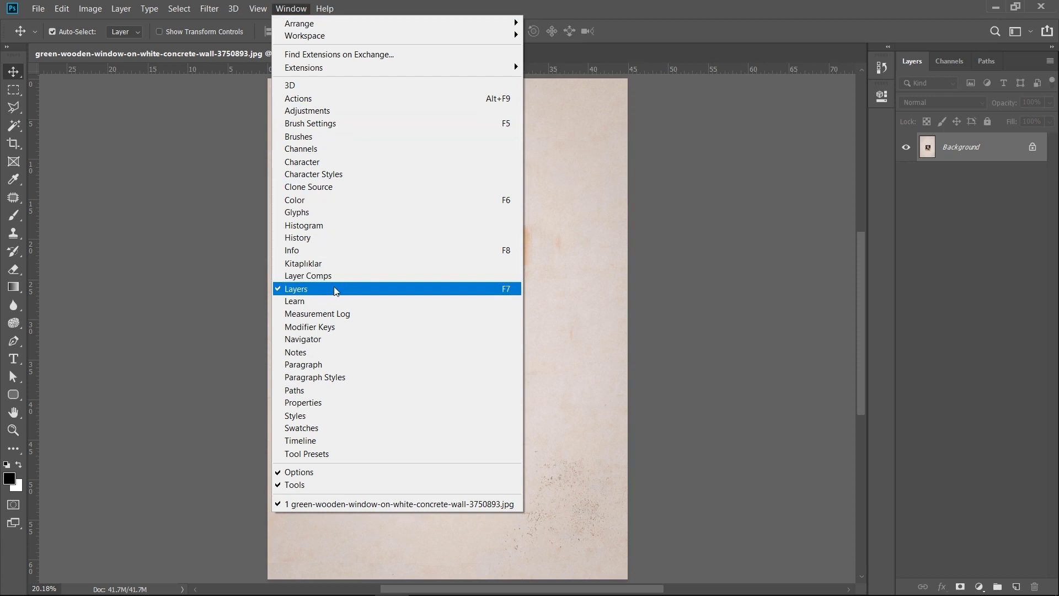
{"action": "left_click", "coordinate": [987, 372]}
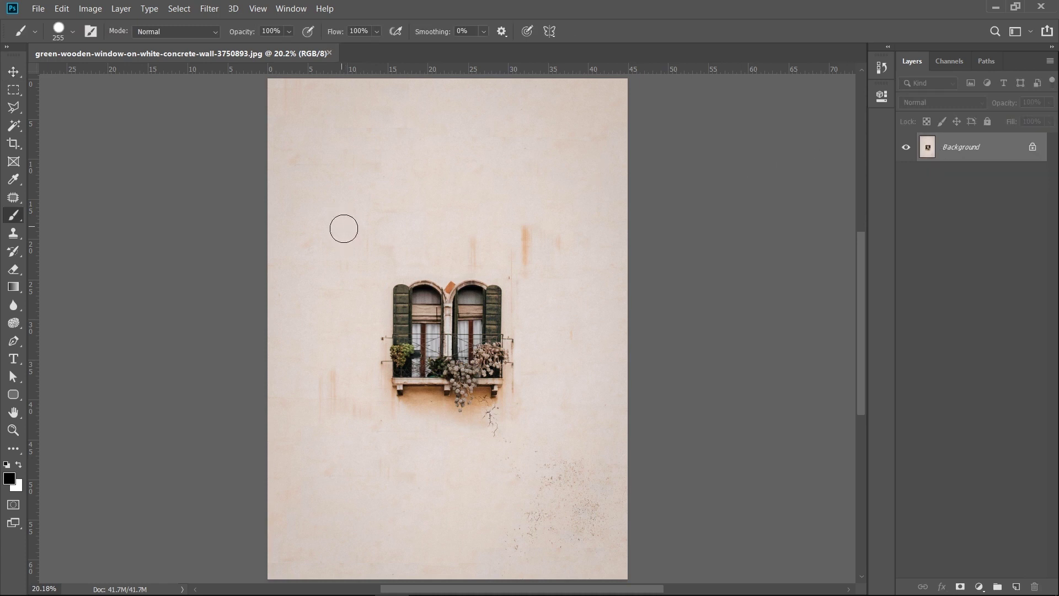
- Undo the squiggle painted on Background and repaint it on a new Layer 1
{"action": "mouse_move", "coordinate": [343, 228]}
{"action": "left_mouse_down"}
{"action": "mouse_move", "coordinate": [400, 227]}
{"action": "mouse_move", "coordinate": [449, 208]}
{"action": "mouse_move", "coordinate": [549, 229]}
{"action": "left_mouse_up"}
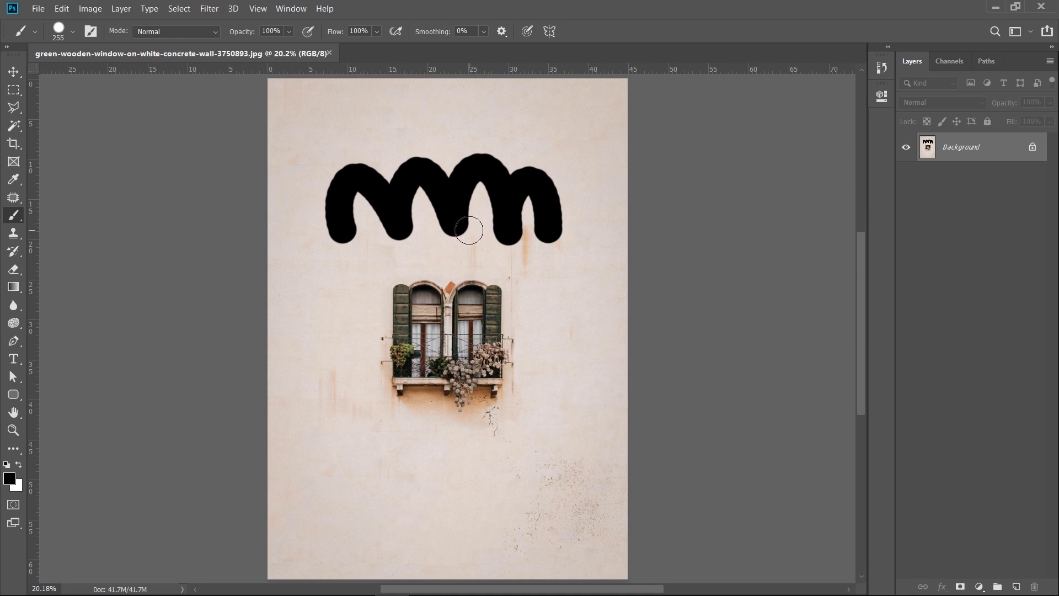
{"action": "key", "text": "ctrl+z"}
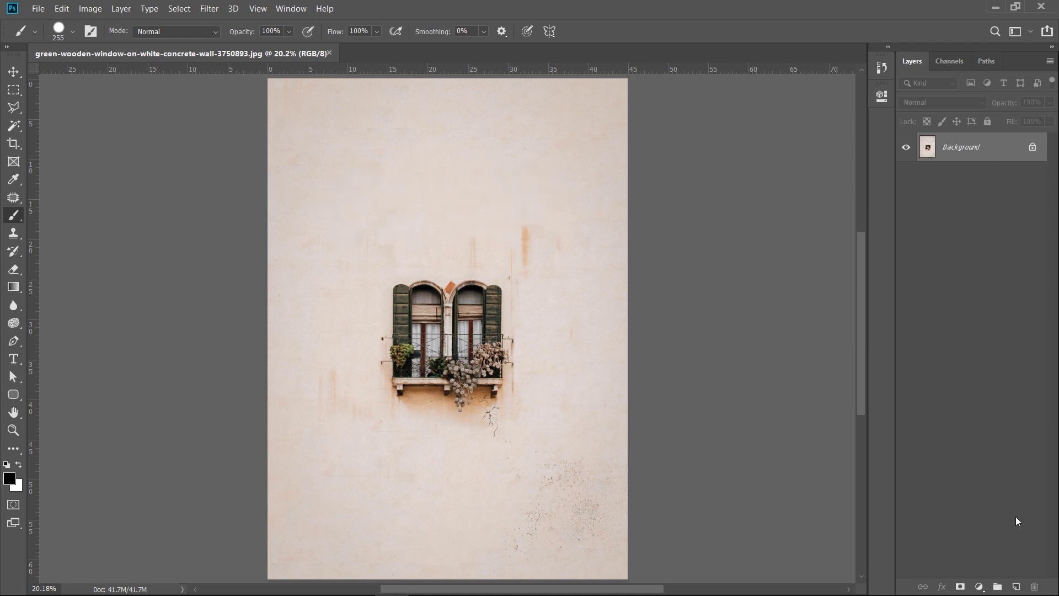
{"action": "left_click", "coordinate": [1017, 587]}
{"action": "mouse_move", "coordinate": [336, 220]}
{"action": "left_mouse_down"}
{"action": "mouse_move", "coordinate": [387, 200]}
{"action": "mouse_move", "coordinate": [545, 218]}
{"action": "left_mouse_up"}
- Hide Background to view the squiggle alone, move it lower, then show Background again
{"action": "left_click", "coordinate": [952, 176]}
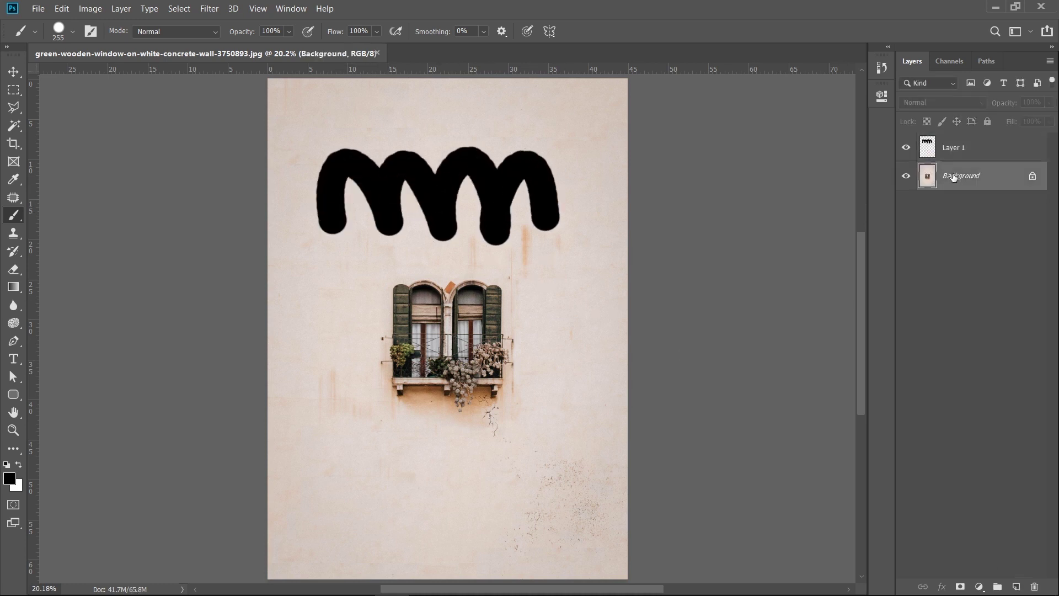
{"action": "left_click", "coordinate": [905, 177]}
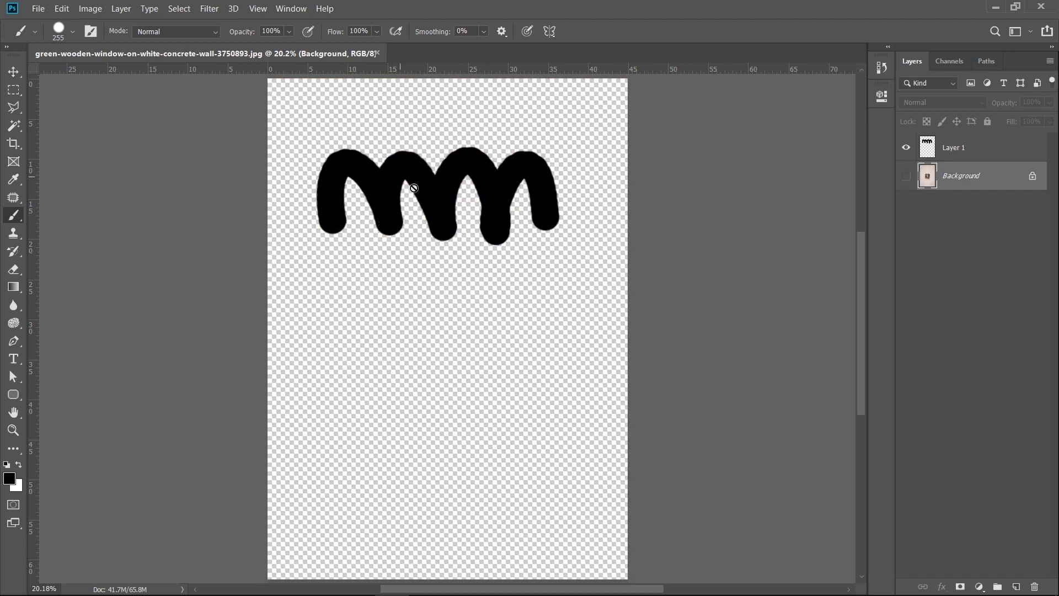
{"action": "left_click", "coordinate": [20, 66]}
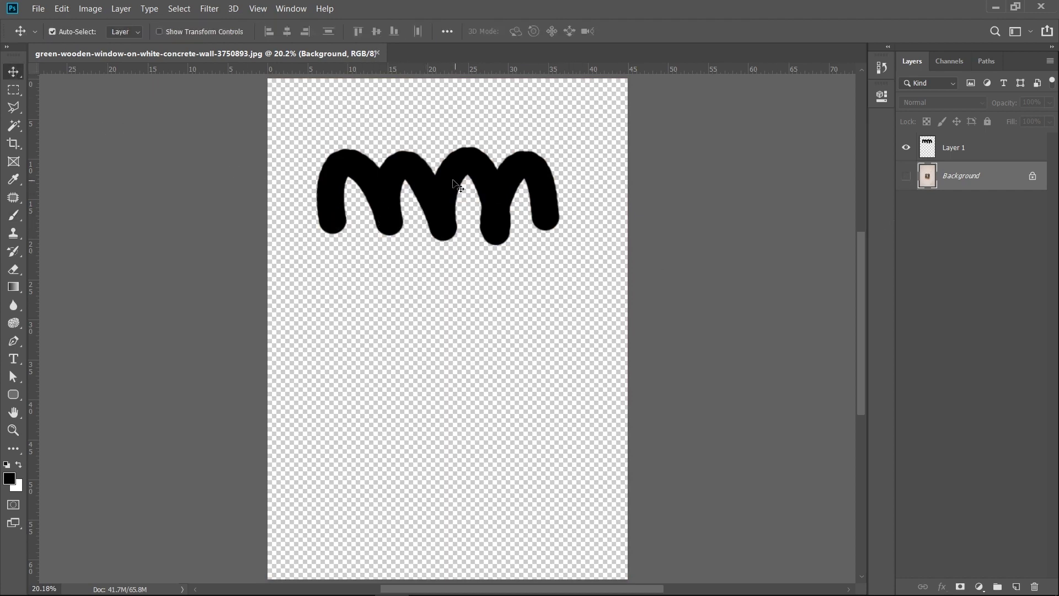
{"action": "mouse_move", "coordinate": [433, 166]}
{"action": "left_mouse_down"}
{"action": "mouse_move", "coordinate": [441, 435]}
{"action": "mouse_move", "coordinate": [415, 138]}
{"action": "mouse_move", "coordinate": [371, 182]}
{"action": "mouse_move", "coordinate": [381, 469]}
{"action": "mouse_move", "coordinate": [386, 168]}
{"action": "mouse_move", "coordinate": [385, 181]}
{"action": "left_mouse_up"}
{"action": "left_click", "coordinate": [905, 175]}
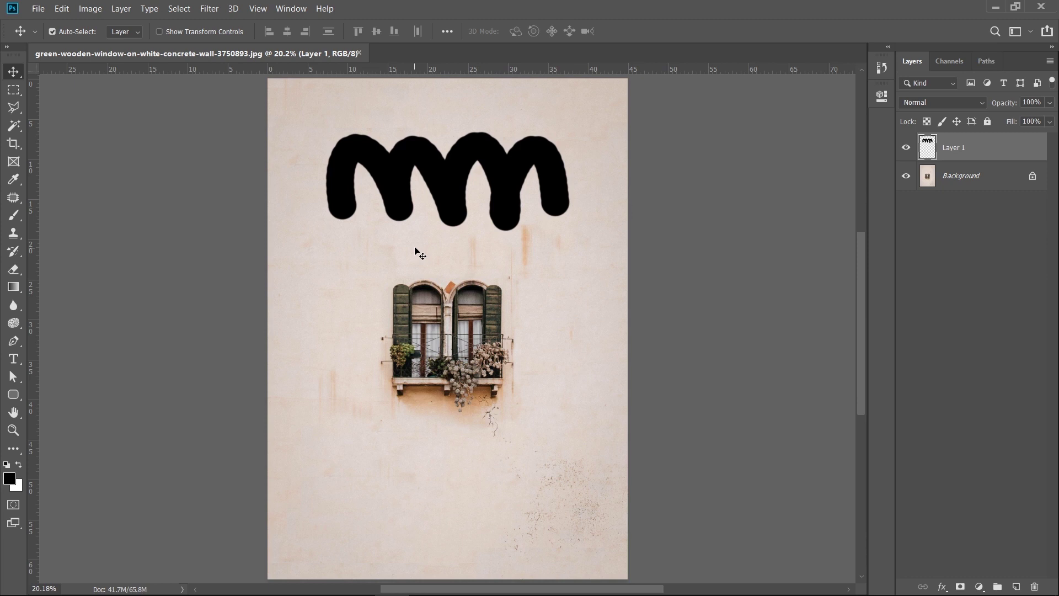
- Delete the squiggle layer and type 'Sanagrafi' on the upper wall
{"action": "key", "text": "Delete"}
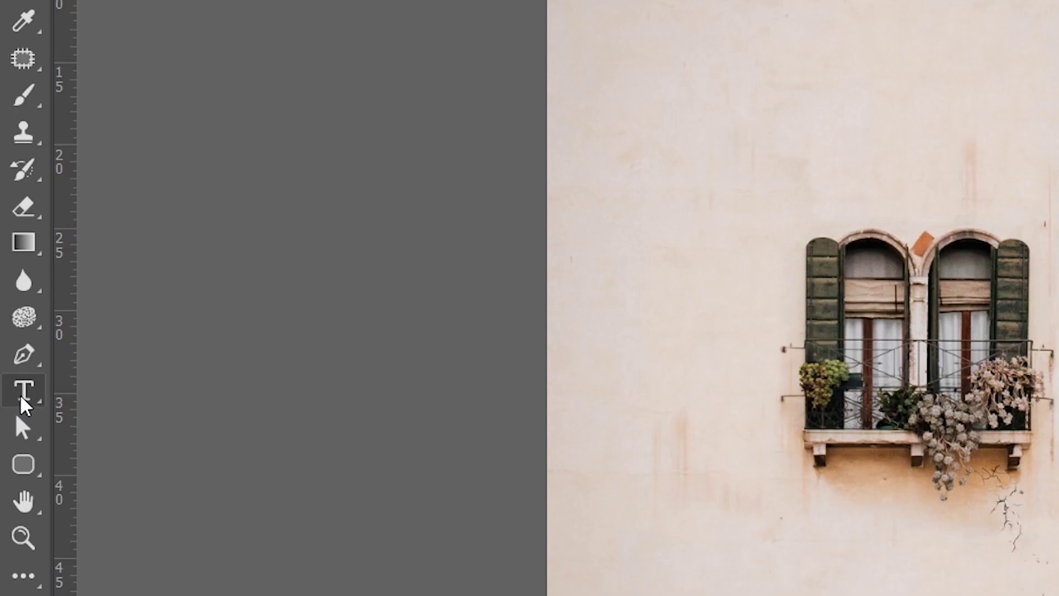
{"action": "left_click", "coordinate": [20, 394]}
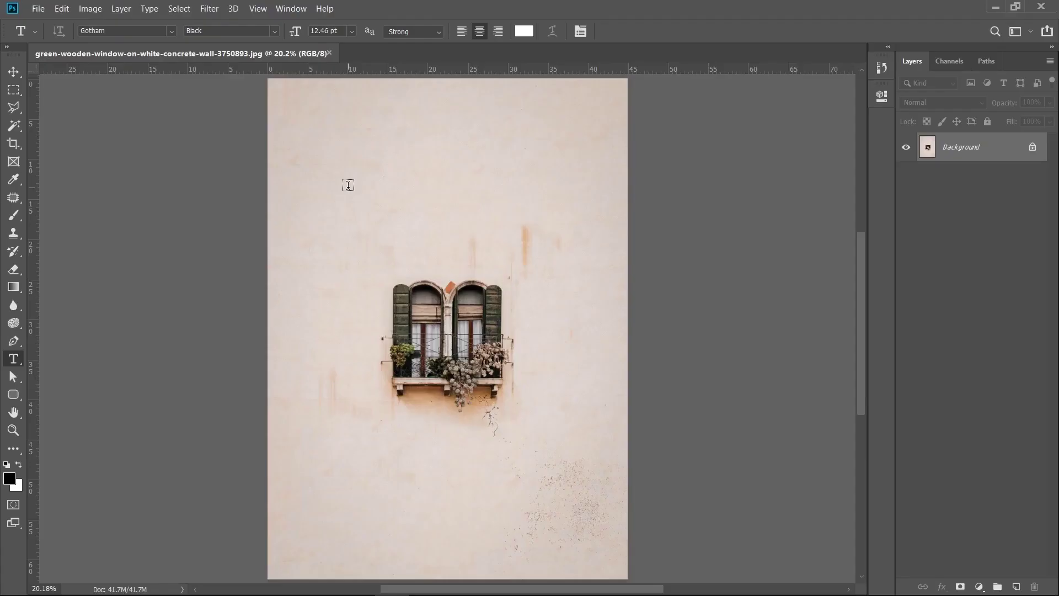
{"action": "left_click", "coordinate": [347, 184]}
{"action": "type", "text": "Sanagrafi"}
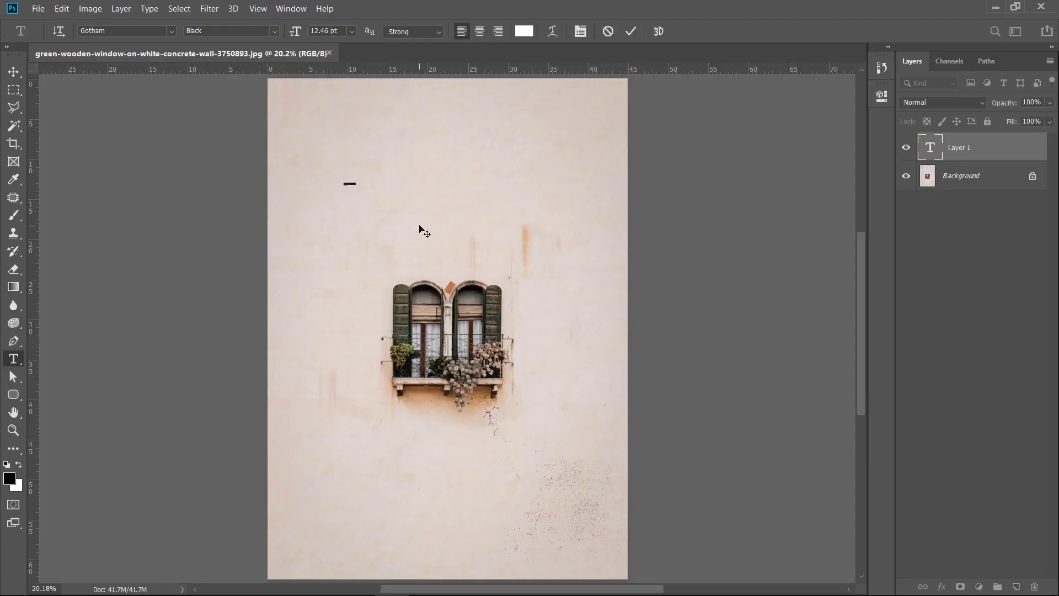
{"action": "key", "text": "Escape"}
{"action": "key", "text": "v"}
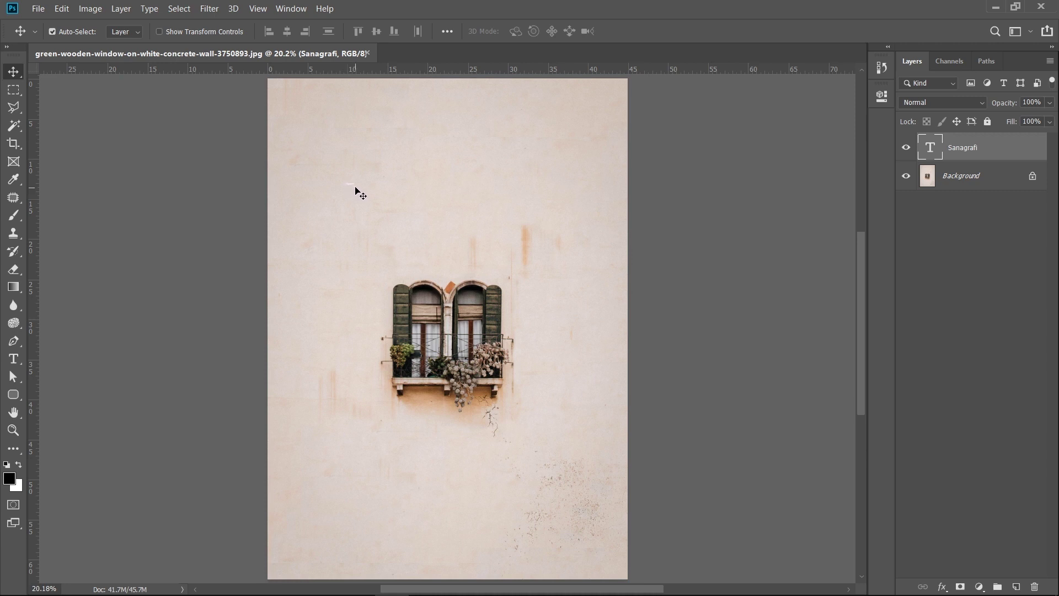
- Enlarge the text and colour it black (000000) in the Character panel, then delete the layer
{"action": "left_click", "coordinate": [302, 10]}
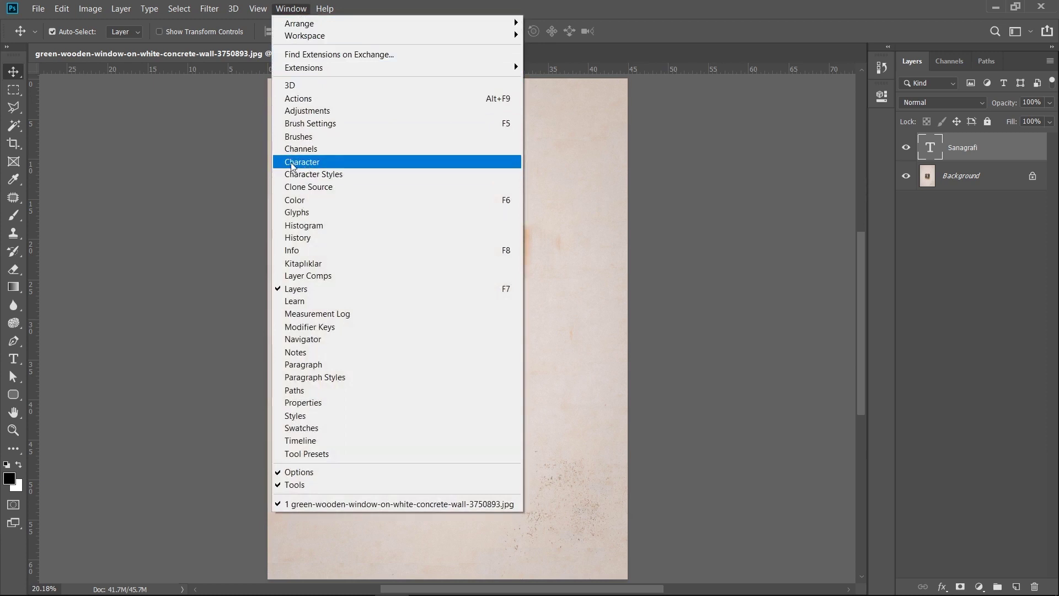
{"action": "left_click", "coordinate": [292, 164]}
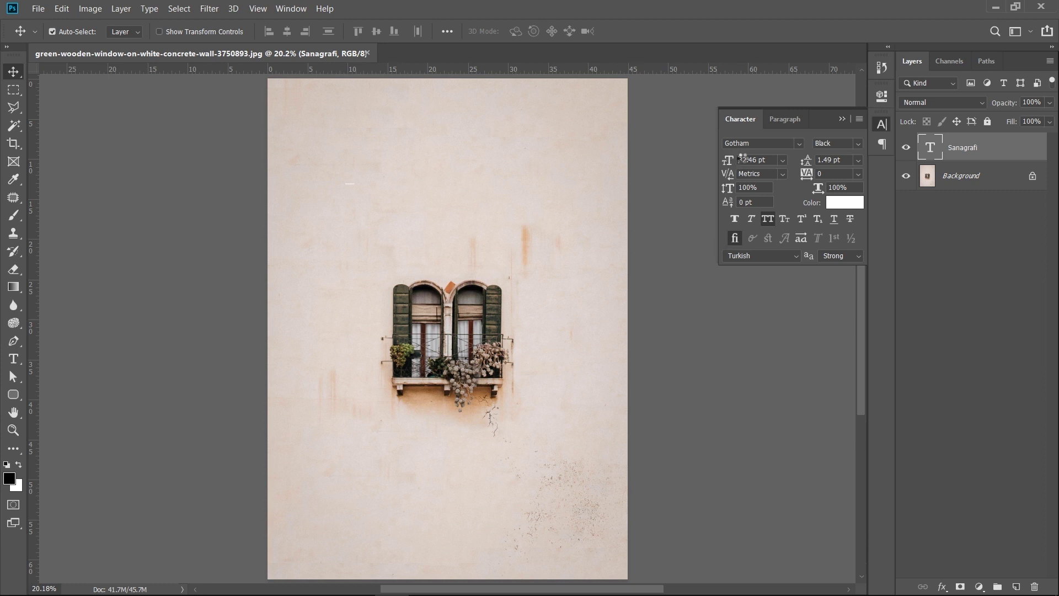
{"action": "mouse_move", "coordinate": [728, 160]}
{"action": "left_mouse_down"}
{"action": "mouse_move", "coordinate": [762, 166]}
{"action": "mouse_move", "coordinate": [745, 162]}
{"action": "left_mouse_up"}
{"action": "left_click", "coordinate": [845, 202]}
{"action": "type", "text": "000000"}
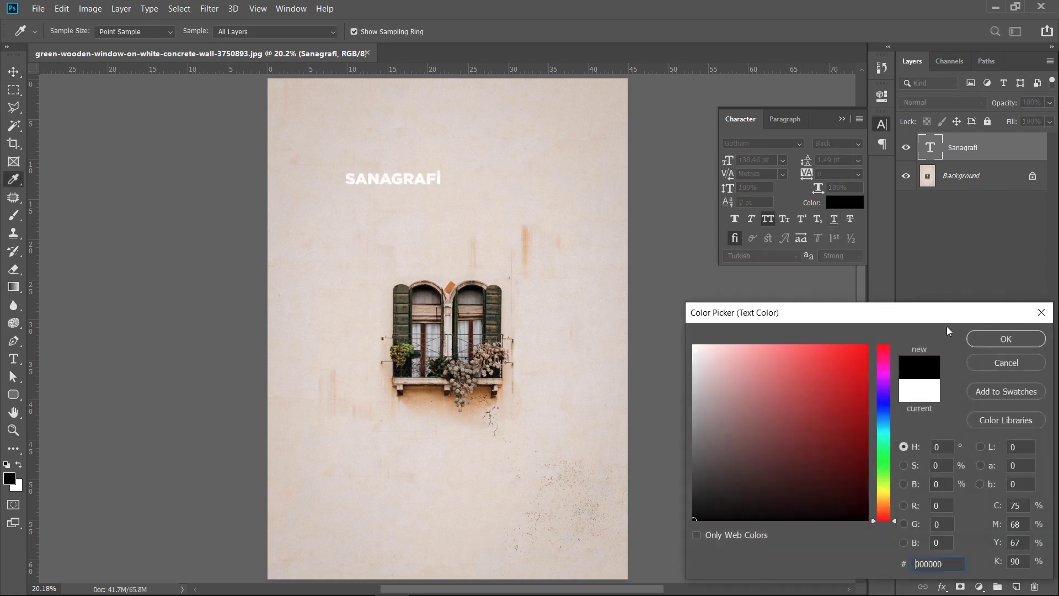
{"action": "left_click", "coordinate": [972, 338]}
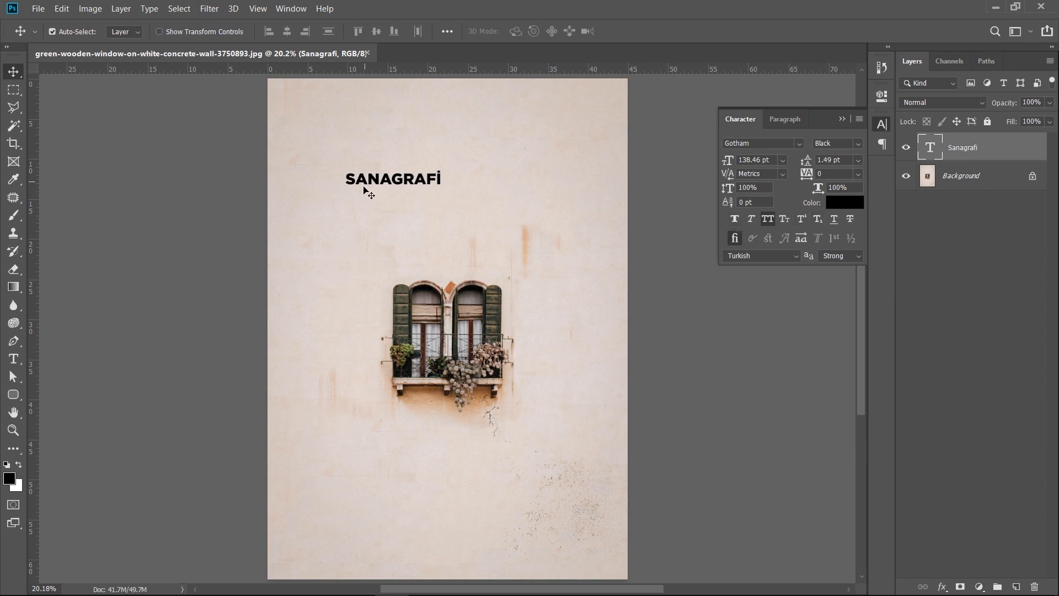
{"action": "key", "text": "Delete"}
{"action": "left_click", "coordinate": [20, 361]}
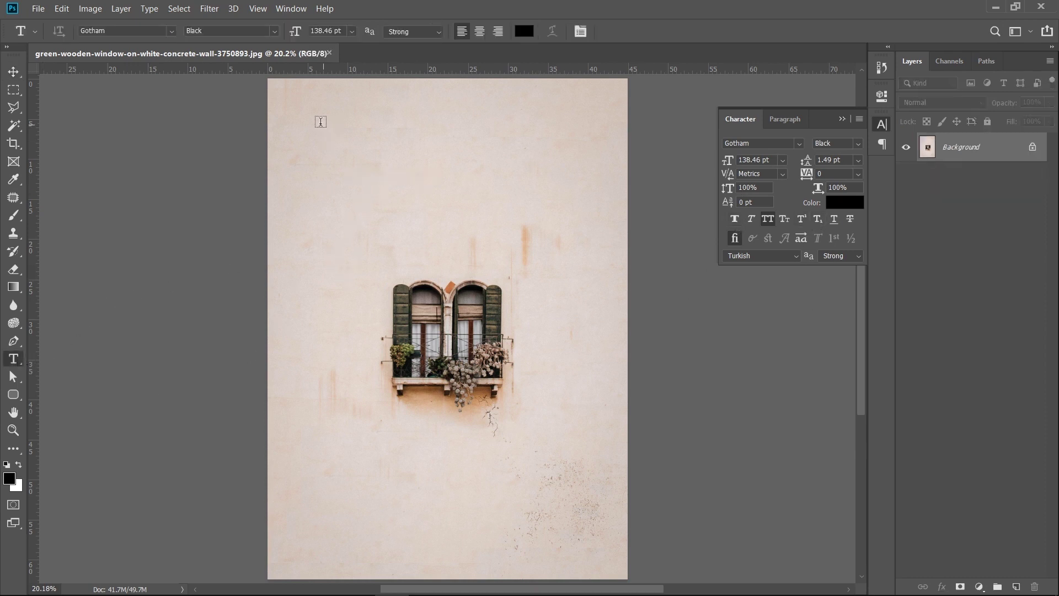
{"action": "left_click_drag", "start_coordinate": [315, 114], "coordinate": [566, 190]}
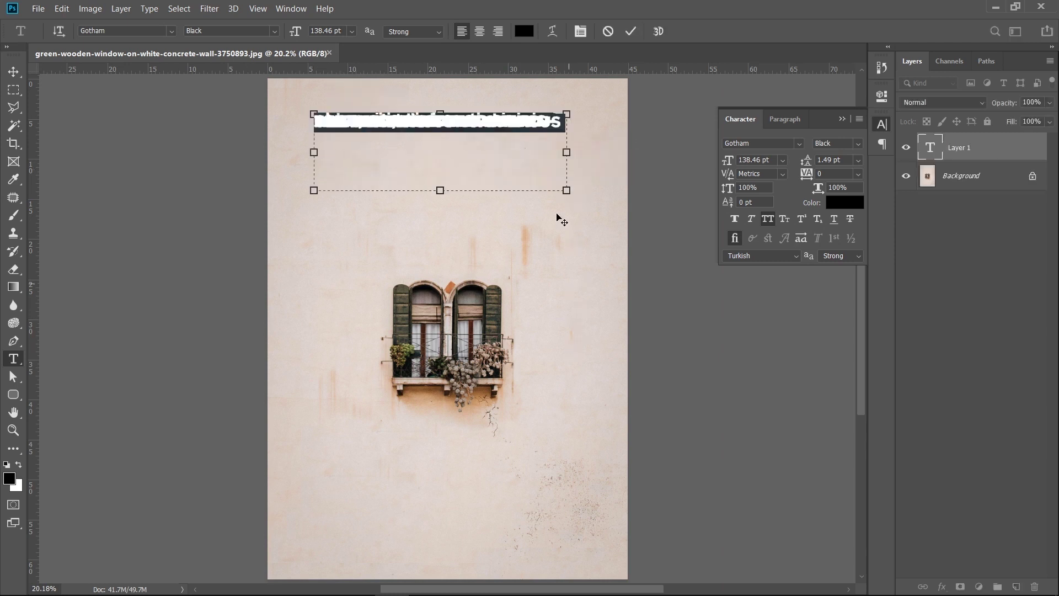
{"action": "left_click", "coordinate": [858, 160]}
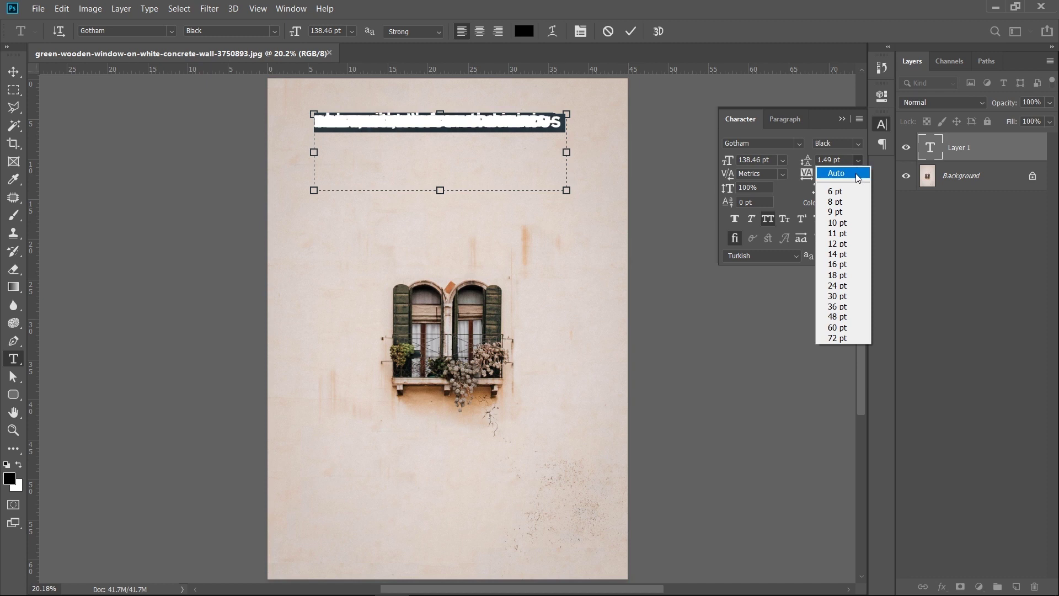
{"action": "left_click", "coordinate": [856, 174]}
{"action": "left_click", "coordinate": [337, 161]}
{"action": "left_click", "coordinate": [14, 72]}
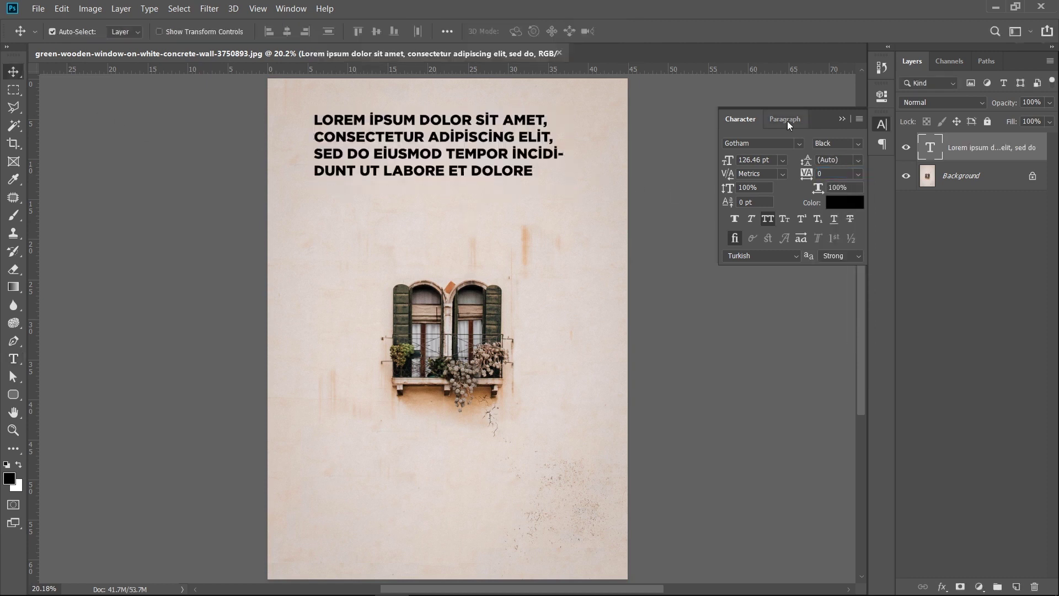
{"action": "left_click", "coordinate": [785, 120]}
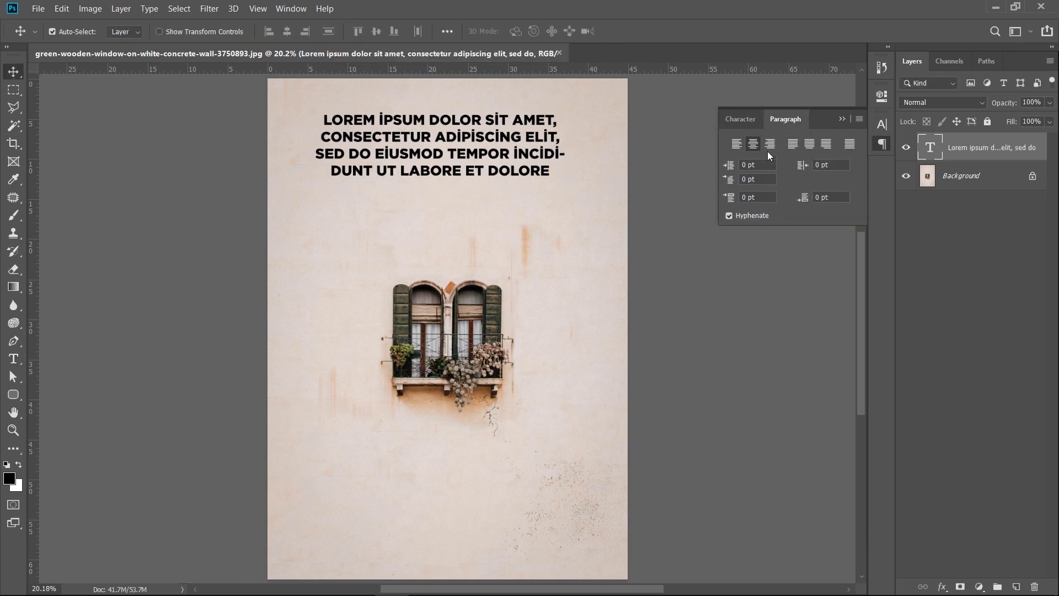
{"action": "left_click", "coordinate": [769, 144]}
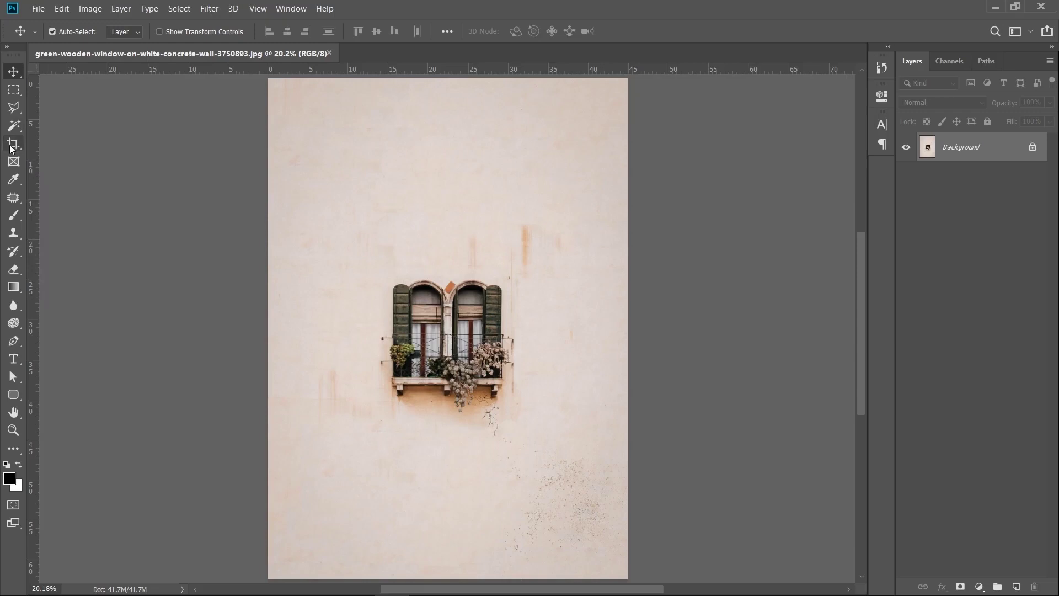
{"action": "left_click", "coordinate": [12, 146]}
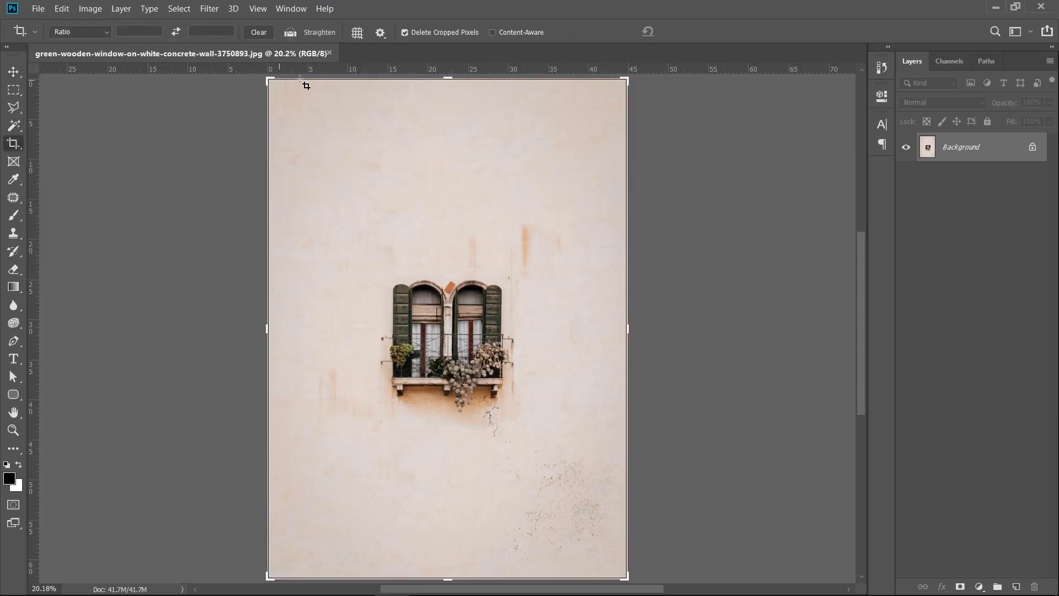
{"action": "left_click_drag", "start_coordinate": [627, 79], "coordinate": [607, 117]}
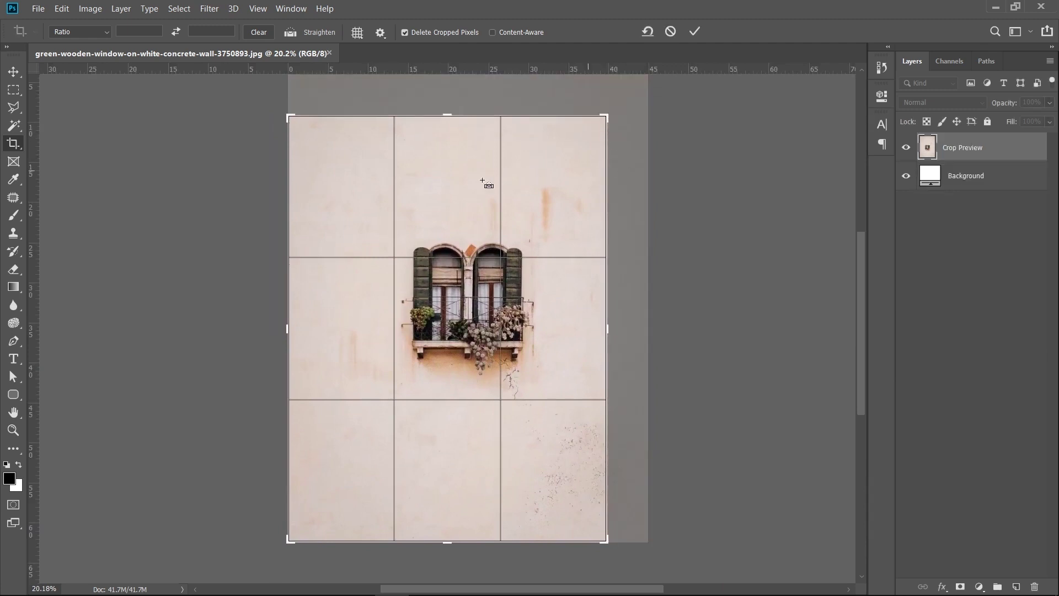
{"action": "left_click_drag", "start_coordinate": [292, 542], "coordinate": [332, 426]}
{"action": "left_click_drag", "start_coordinate": [379, 315], "coordinate": [389, 253]}
{"action": "left_click_drag", "start_coordinate": [401, 379], "coordinate": [401, 371]}
{"action": "key", "text": "ctrl+r"}
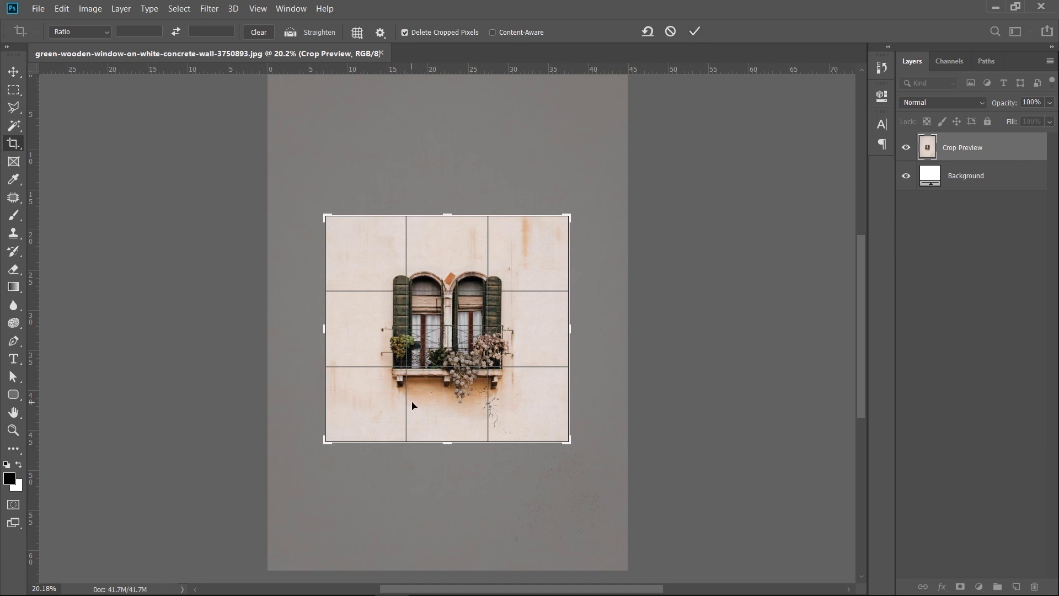
{"action": "key", "text": "Return"}
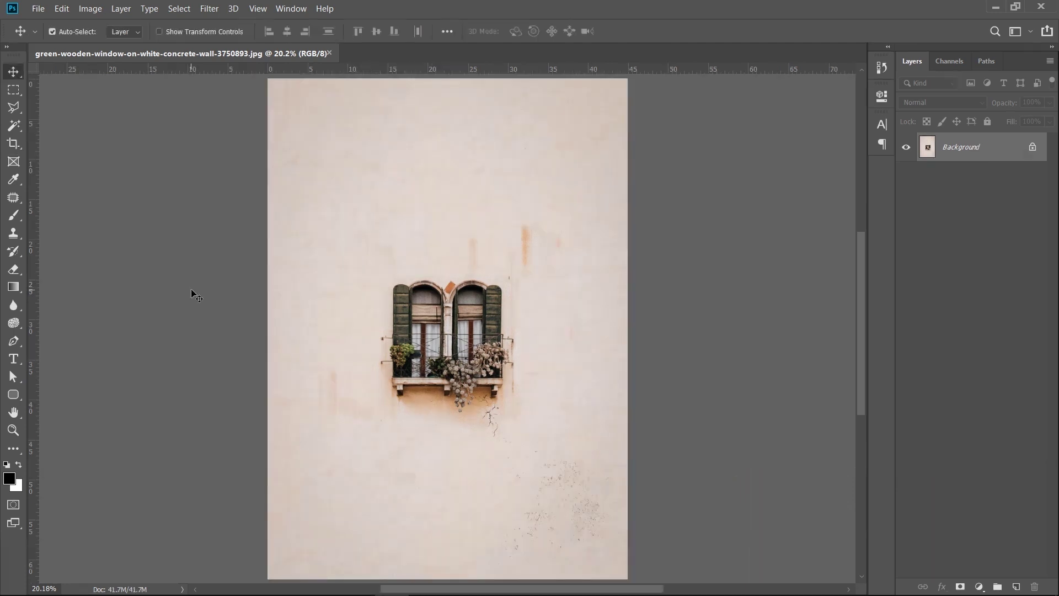
- Draw a rectangular marquee around the window and nudge it slightly up and left
{"action": "left_click", "coordinate": [12, 93]}
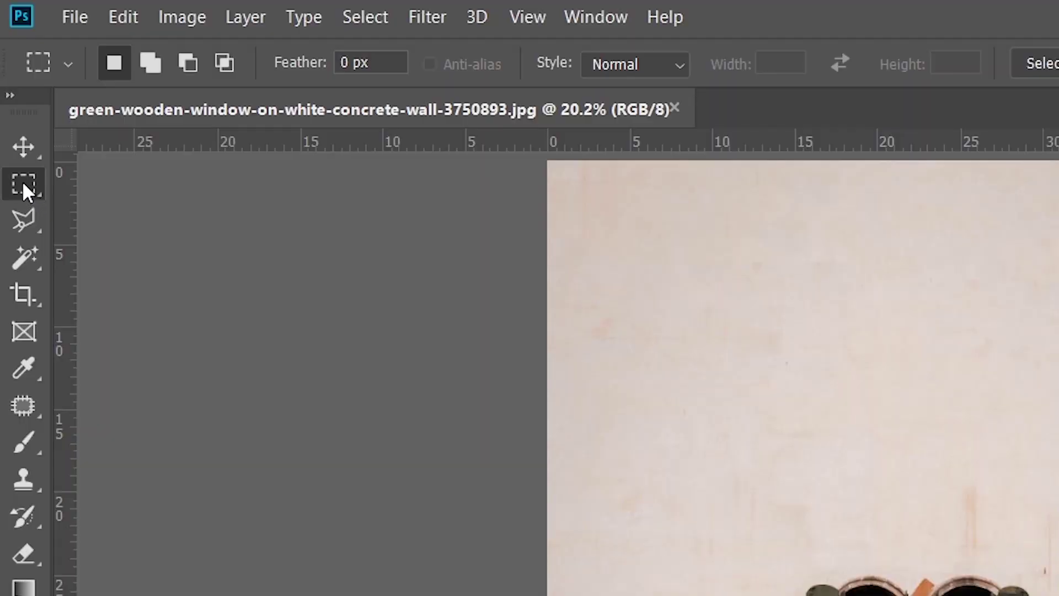
{"action": "right_click", "coordinate": [23, 183]}
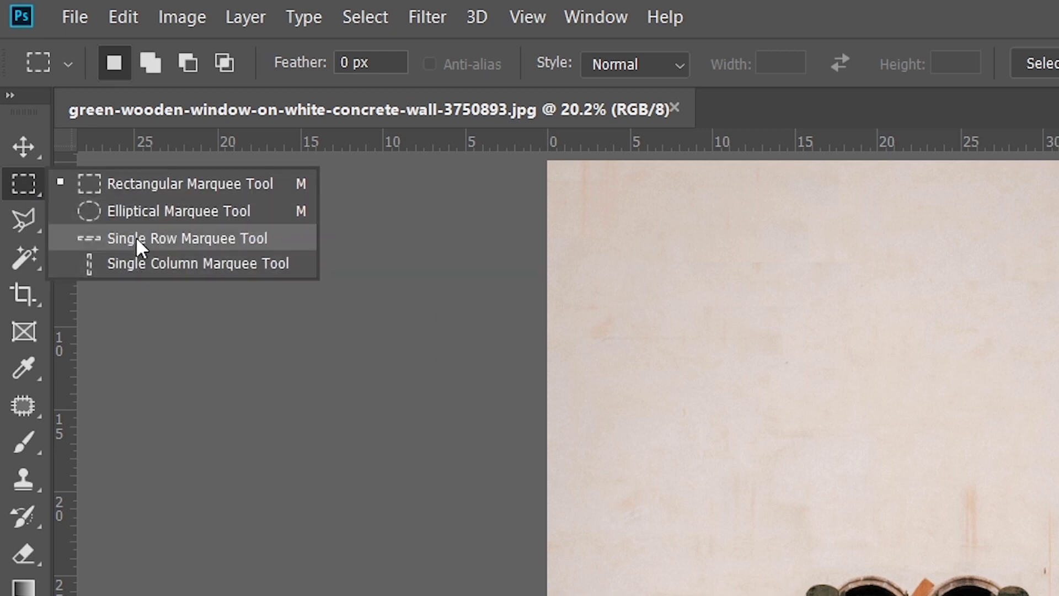
{"action": "left_click", "coordinate": [140, 185]}
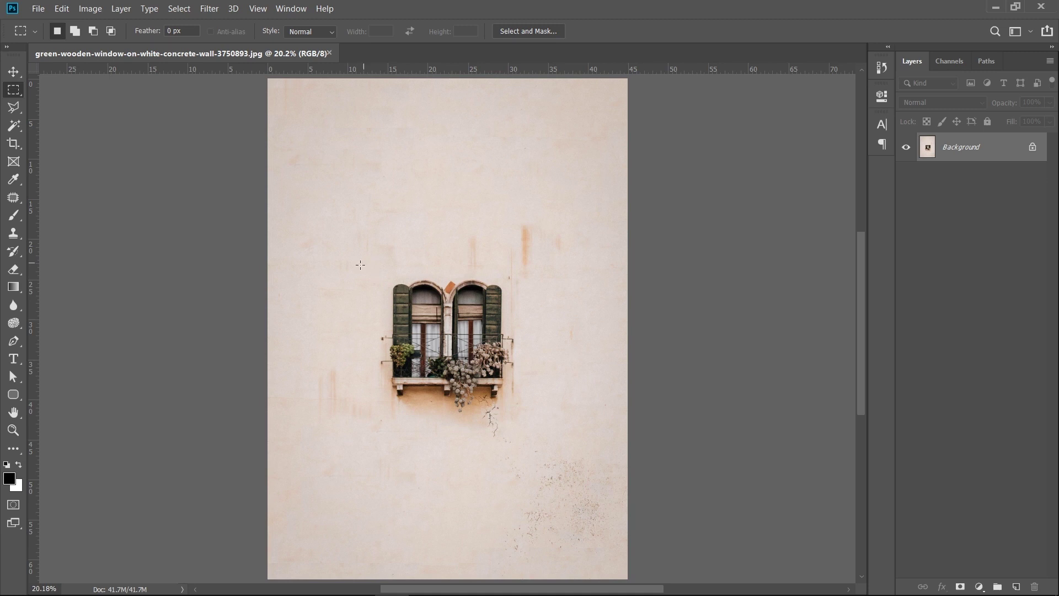
{"action": "left_click_drag", "start_coordinate": [359, 262], "coordinate": [546, 442]}
{"action": "left_click_drag", "start_coordinate": [501, 416], "coordinate": [496, 411]}
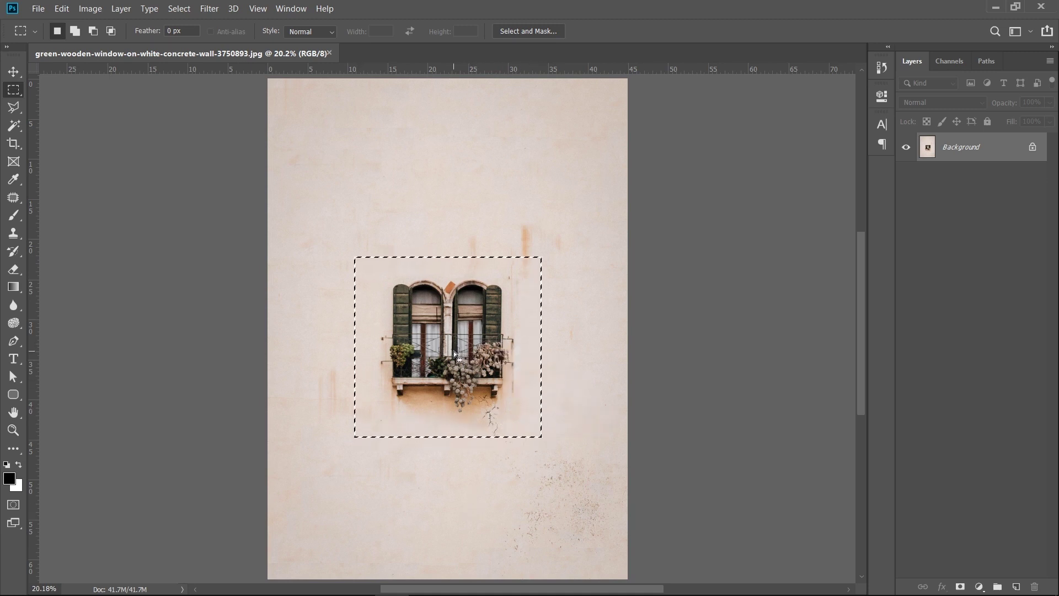
- Switch to the Elliptical Marquee and draw an ellipse, moving it down around the window
{"action": "right_click", "coordinate": [18, 90]}
{"action": "left_click", "coordinate": [49, 107]}
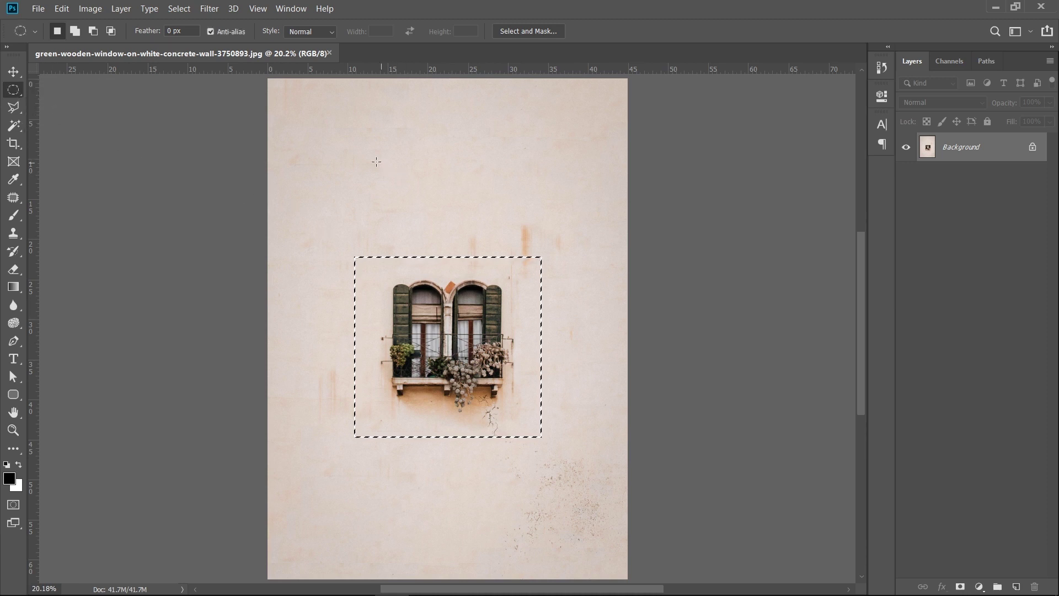
{"action": "left_click_drag", "start_coordinate": [376, 162], "coordinate": [548, 330]}
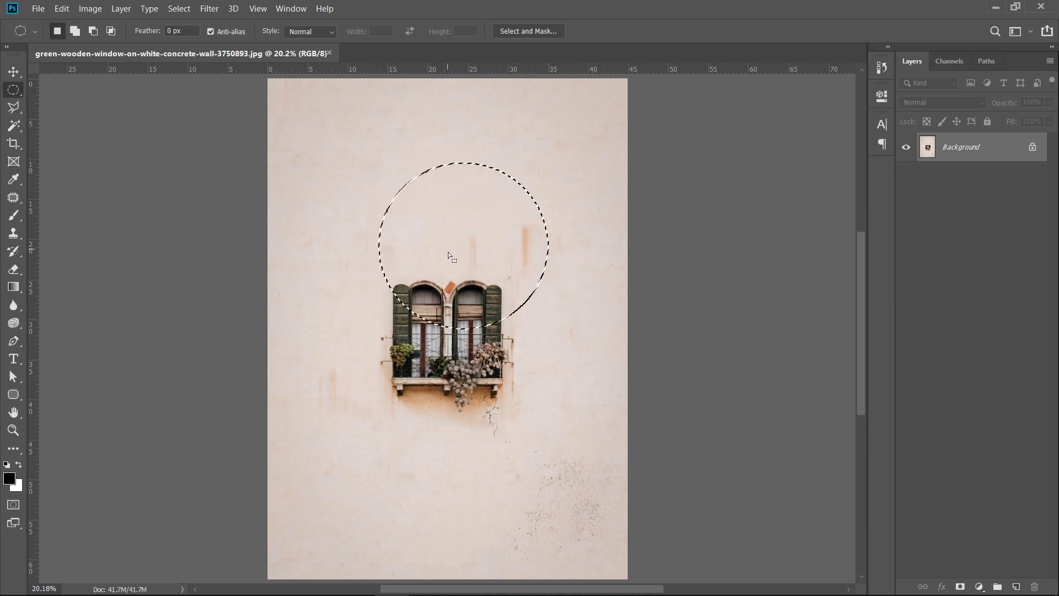
{"action": "left_click_drag", "start_coordinate": [448, 251], "coordinate": [431, 342]}
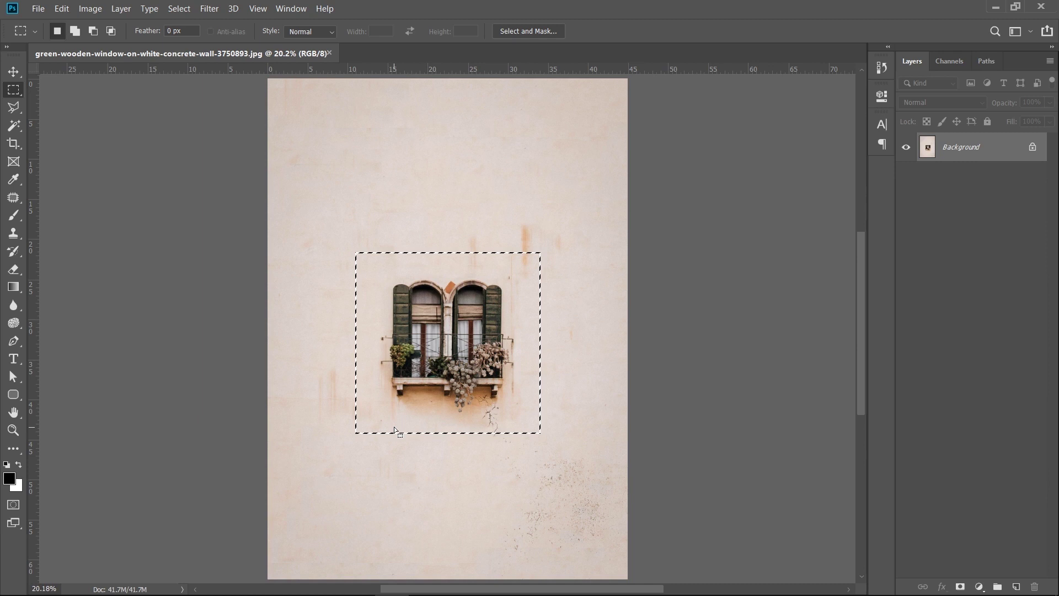
{"action": "key", "text": "ctrl+j"}
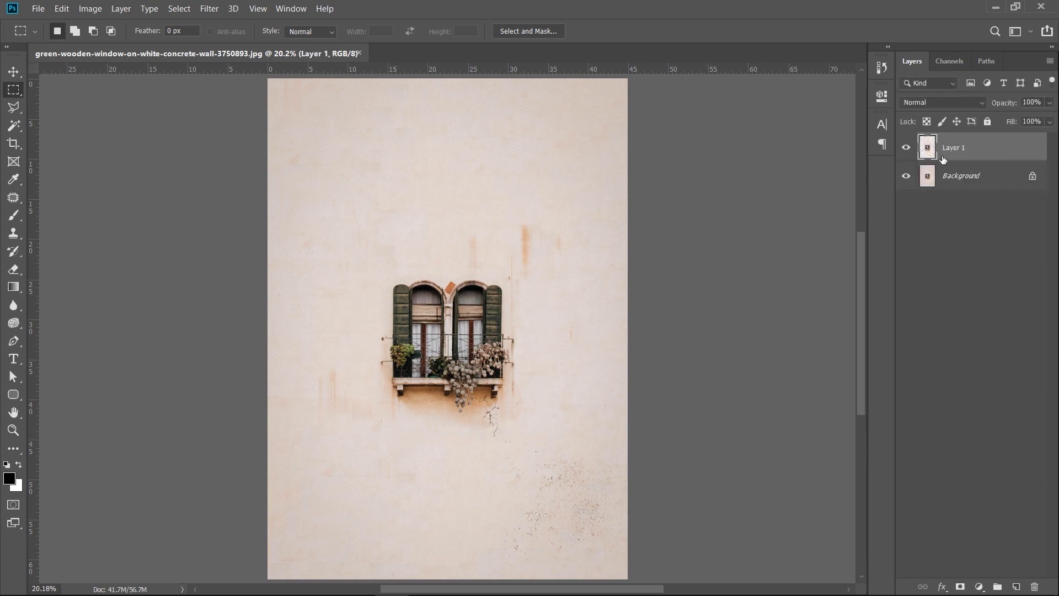
{"action": "key", "text": "v"}
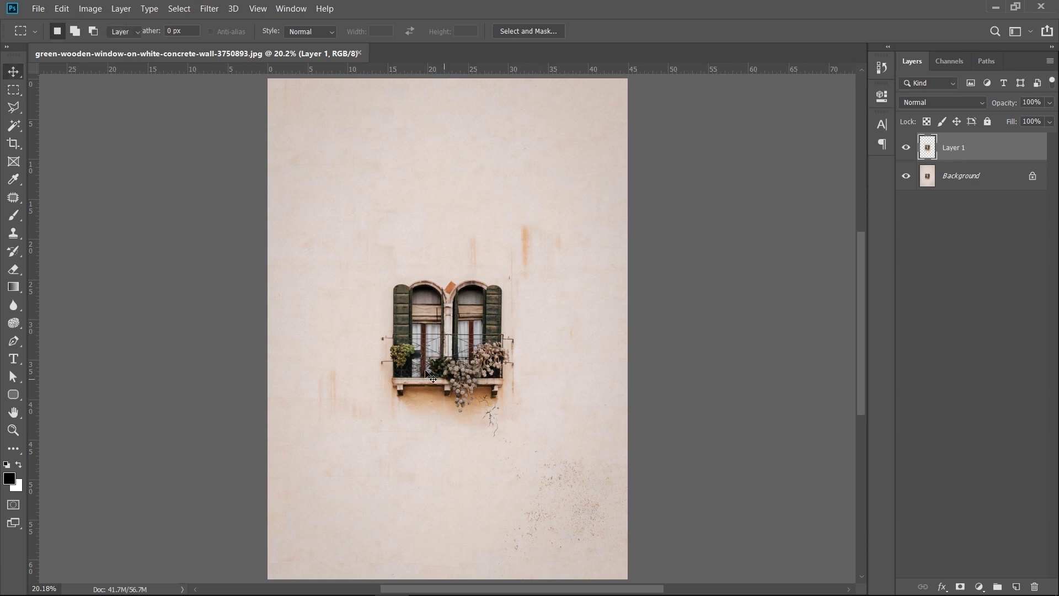
{"action": "left_click_drag", "start_coordinate": [433, 379], "coordinate": [437, 213]}
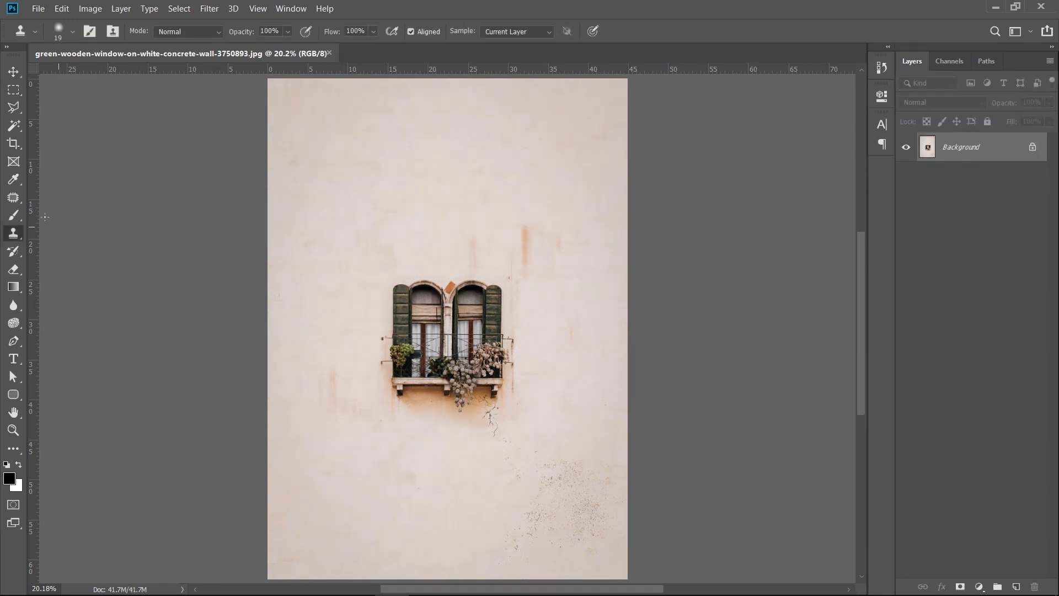
{"action": "left_click", "coordinate": [13, 217]}
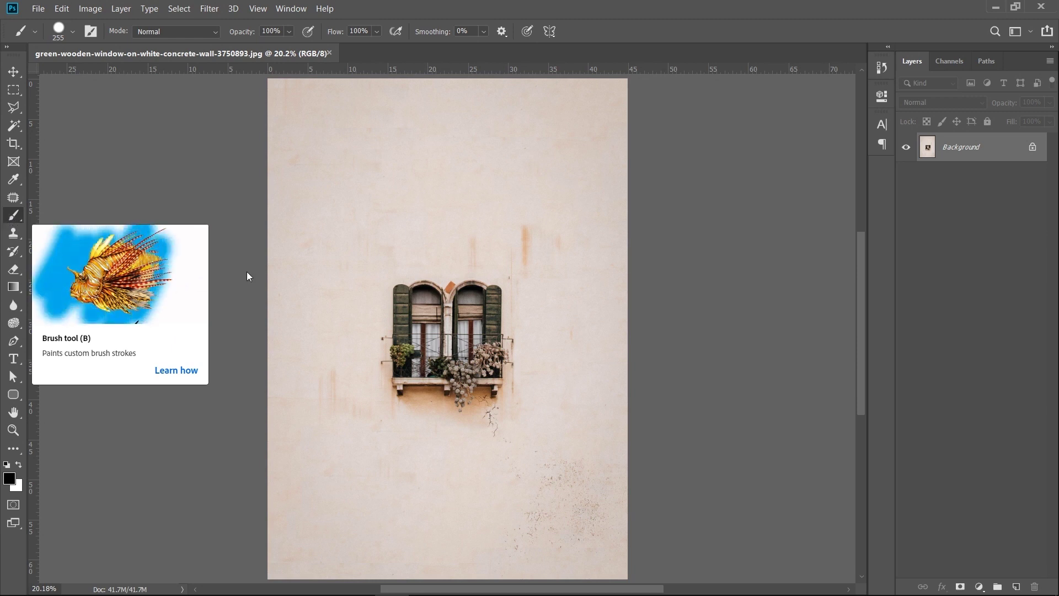
- Paint a trial black stroke above the window, undo it, and pick the Clone Stamp tool
{"action": "mouse_move", "coordinate": [524, 136]}
{"action": "left_mouse_down"}
{"action": "mouse_move", "coordinate": [553, 192]}
{"action": "mouse_move", "coordinate": [533, 207]}
{"action": "mouse_move", "coordinate": [382, 206]}
{"action": "mouse_move", "coordinate": [345, 246]}
{"action": "left_mouse_up"}
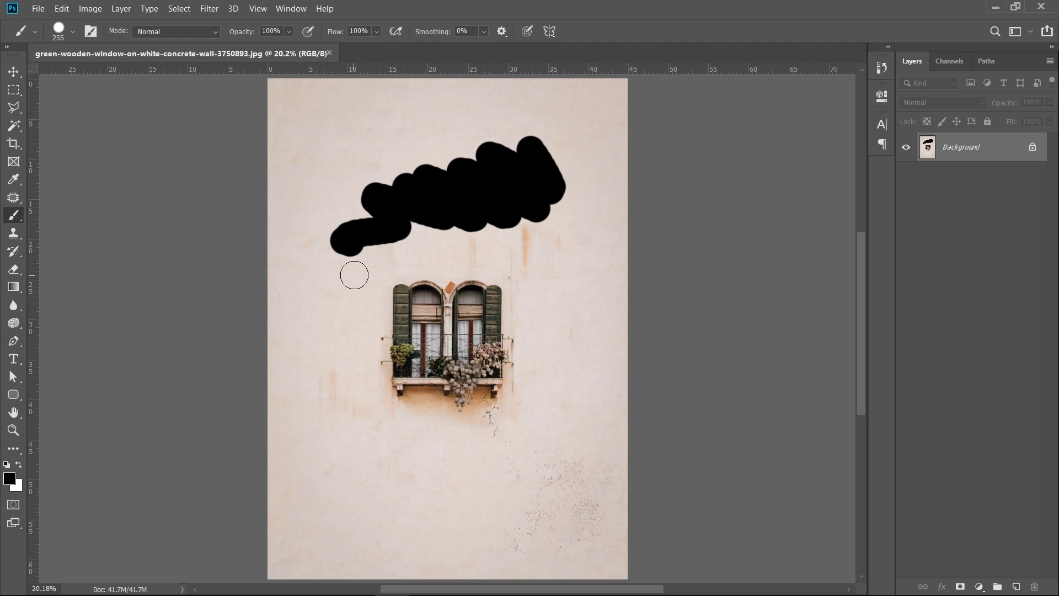
{"action": "key", "text": "ctrl+z"}
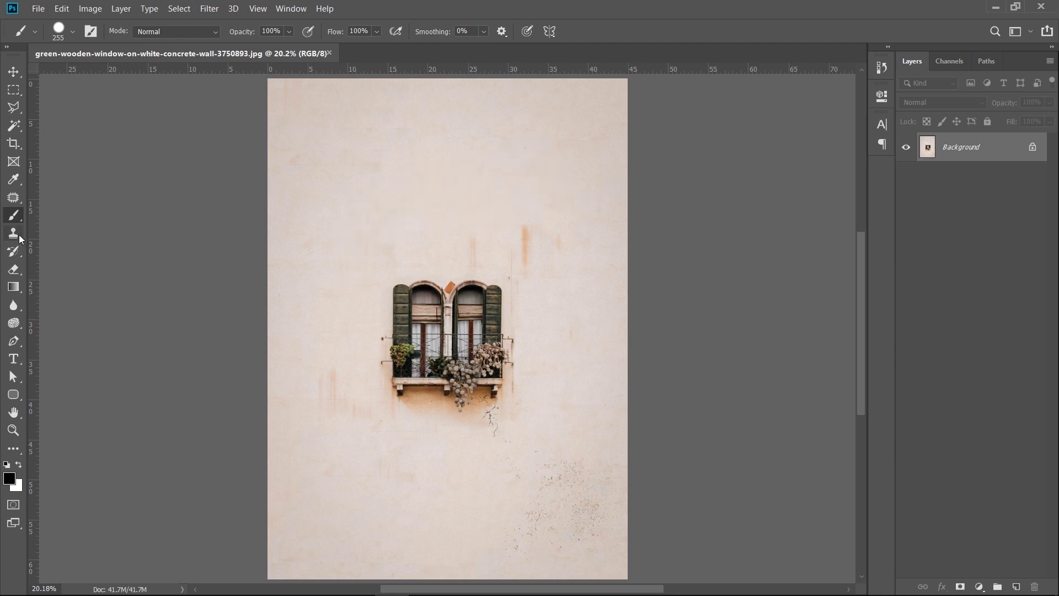
{"action": "left_click", "coordinate": [13, 233]}
{"action": "left_click", "coordinate": [71, 232]}
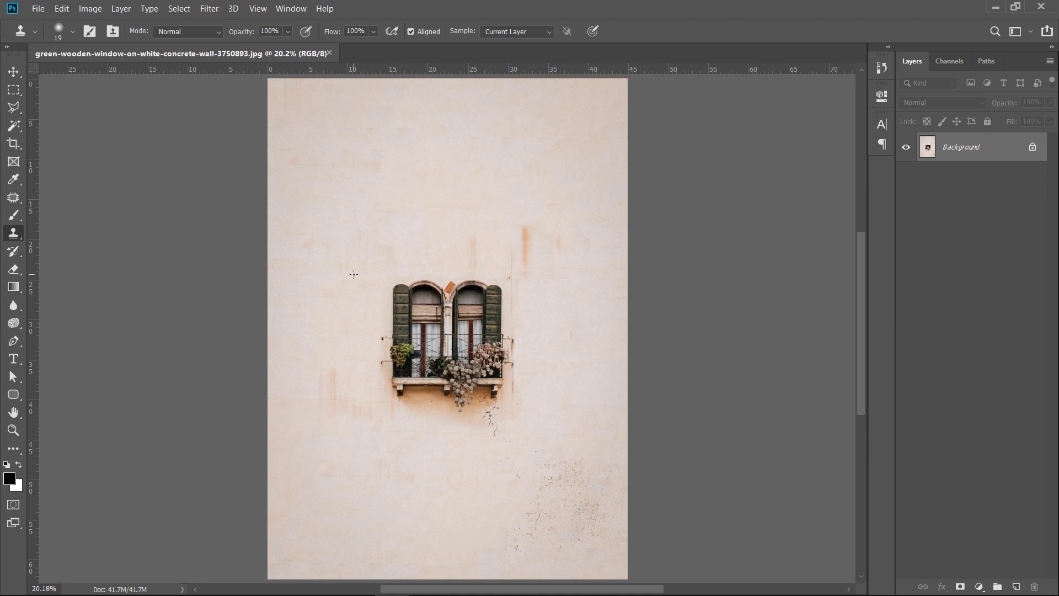
{"action": "scroll", "coordinate": [354, 274], "scroll_direction": "up", "scroll_amount": 5}
{"action": "mouse_move", "coordinate": [475, 369]}
{"action": "left_mouse_down"}
{"action": "mouse_move", "coordinate": [448, 309]}
{"action": "mouse_move", "coordinate": [519, 226]}
{"action": "left_mouse_up"}
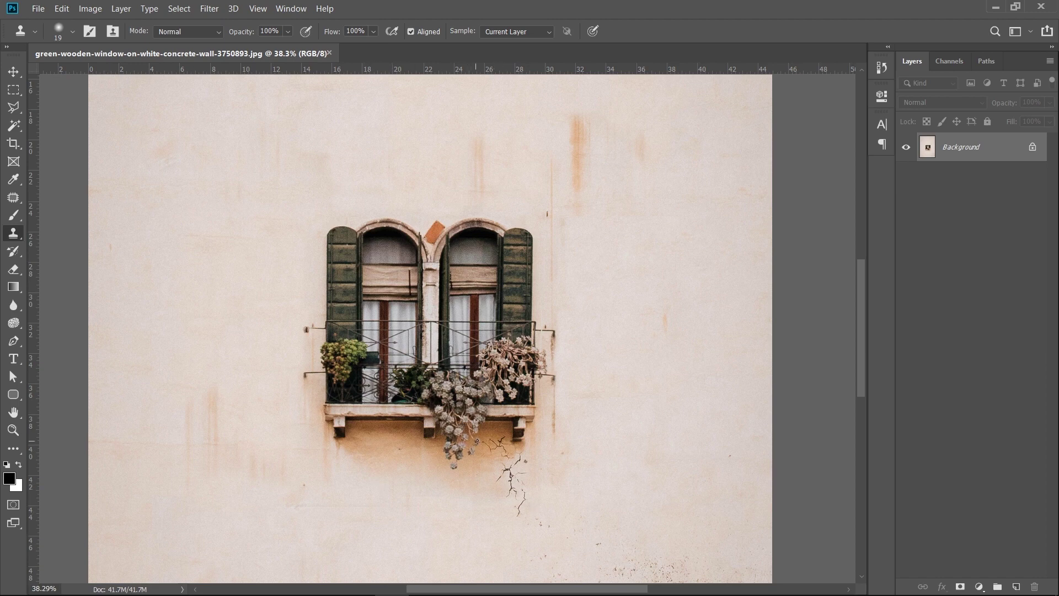
{"action": "right_click", "coordinate": [10, 237]}
{"action": "left_click", "coordinate": [81, 233]}
{"action": "left_click", "coordinate": [499, 440], "text": "alt"}
{"action": "left_click_drag", "start_coordinate": [371, 439], "coordinate": [386, 453]}
{"action": "right_click", "coordinate": [391, 463]}
{"action": "left_click_drag", "start_coordinate": [456, 316], "coordinate": [467, 316]}
{"action": "key", "text": "Return"}
{"action": "left_click_drag", "start_coordinate": [377, 461], "coordinate": [357, 438]}
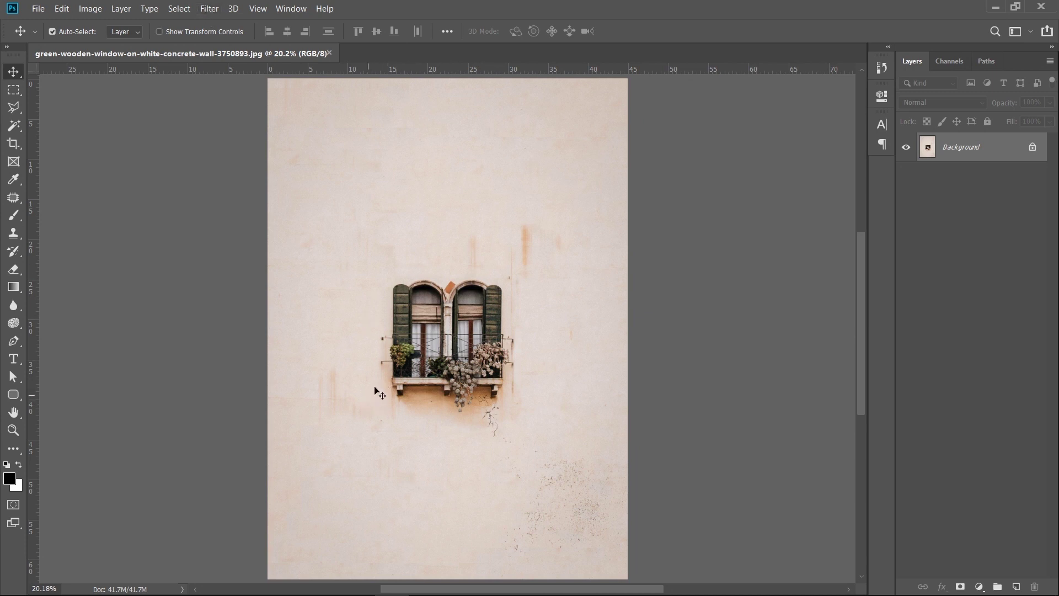
{"action": "left_click", "coordinate": [209, 8]}
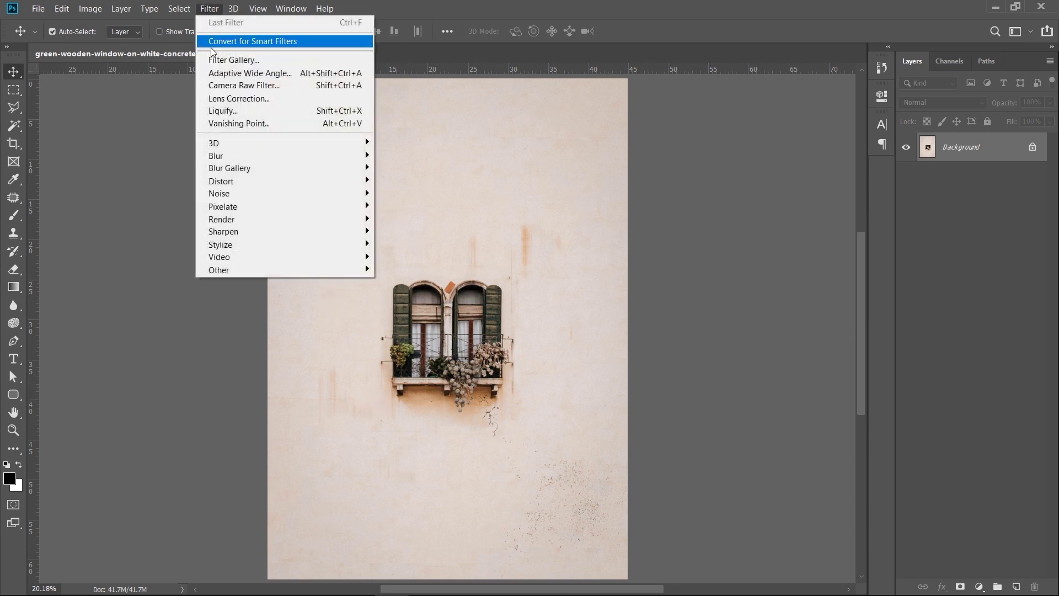
{"action": "mouse_move", "coordinate": [228, 161]}
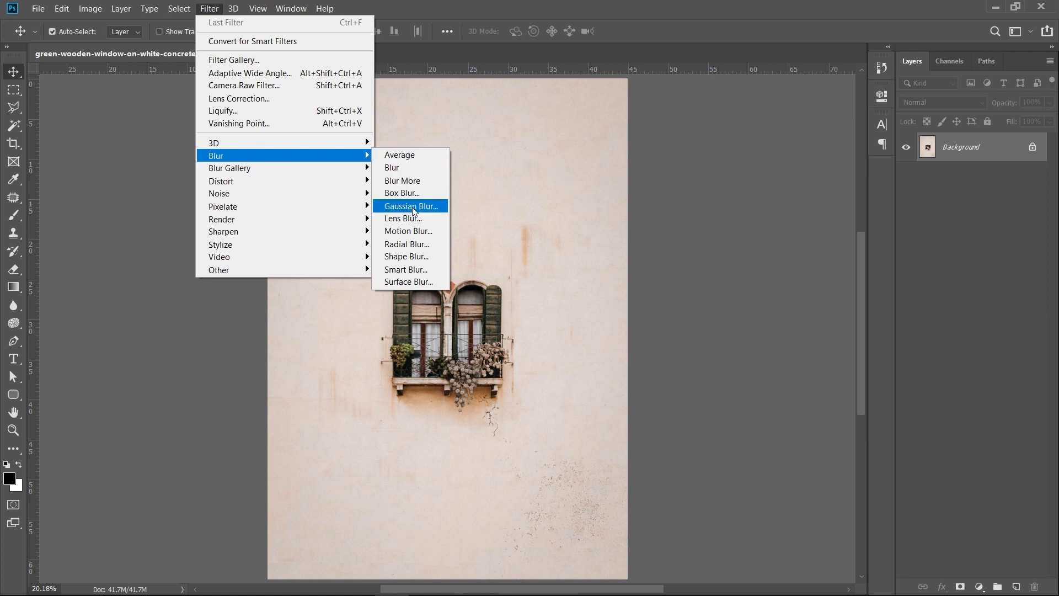
{"action": "left_click", "coordinate": [392, 207]}
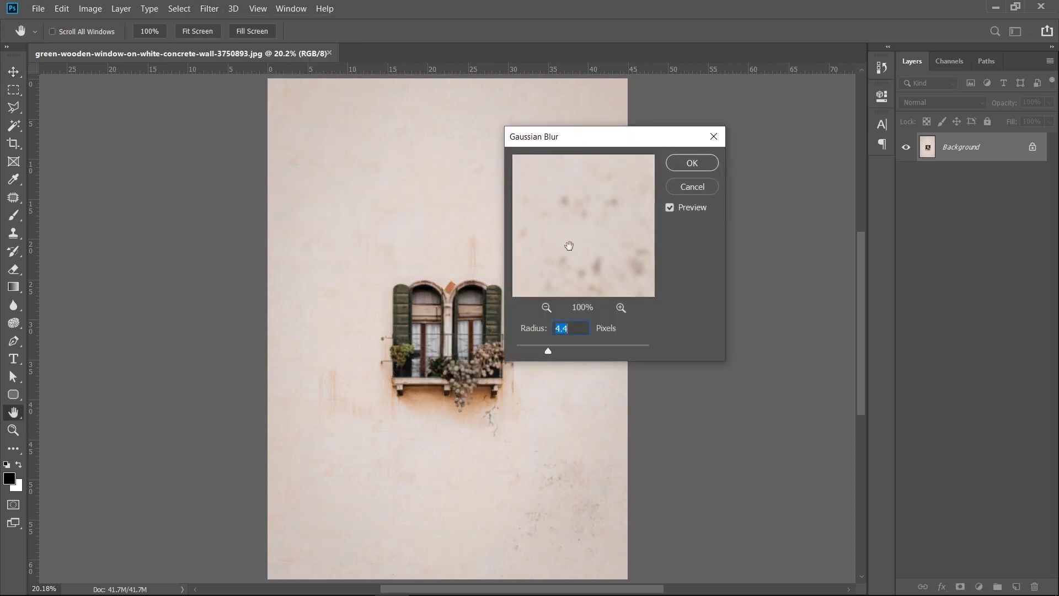
{"action": "left_click_drag", "start_coordinate": [561, 140], "coordinate": [581, 146]}
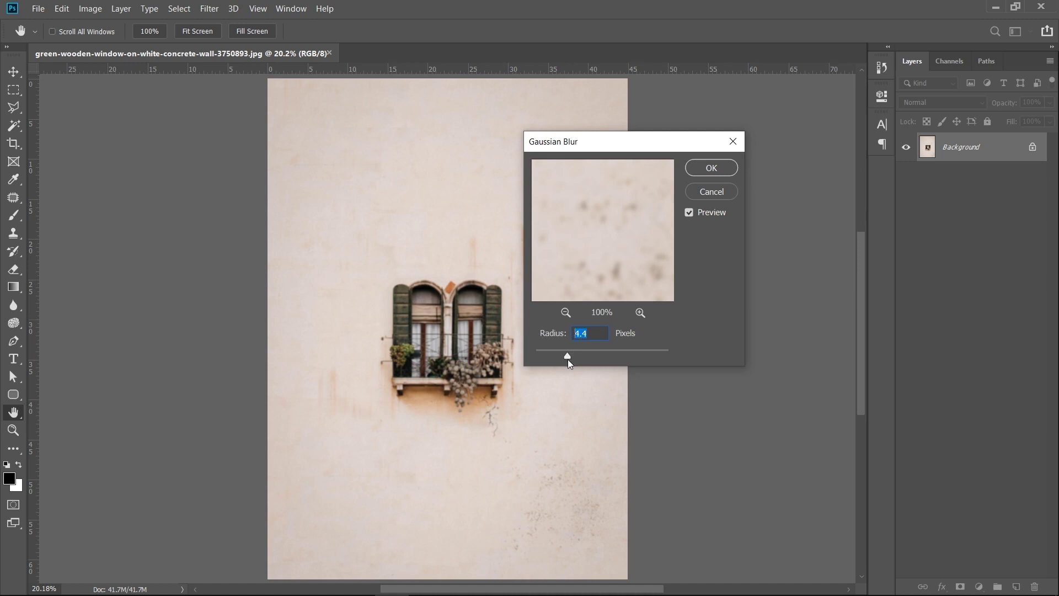
{"action": "left_click_drag", "start_coordinate": [568, 359], "coordinate": [612, 359]}
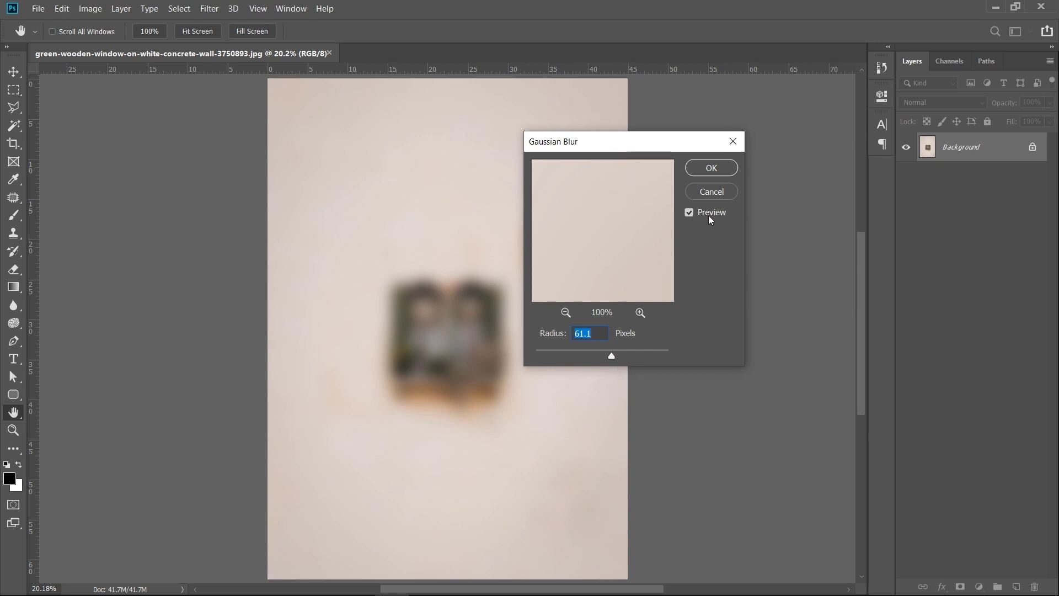
{"action": "left_click", "coordinate": [689, 214]}
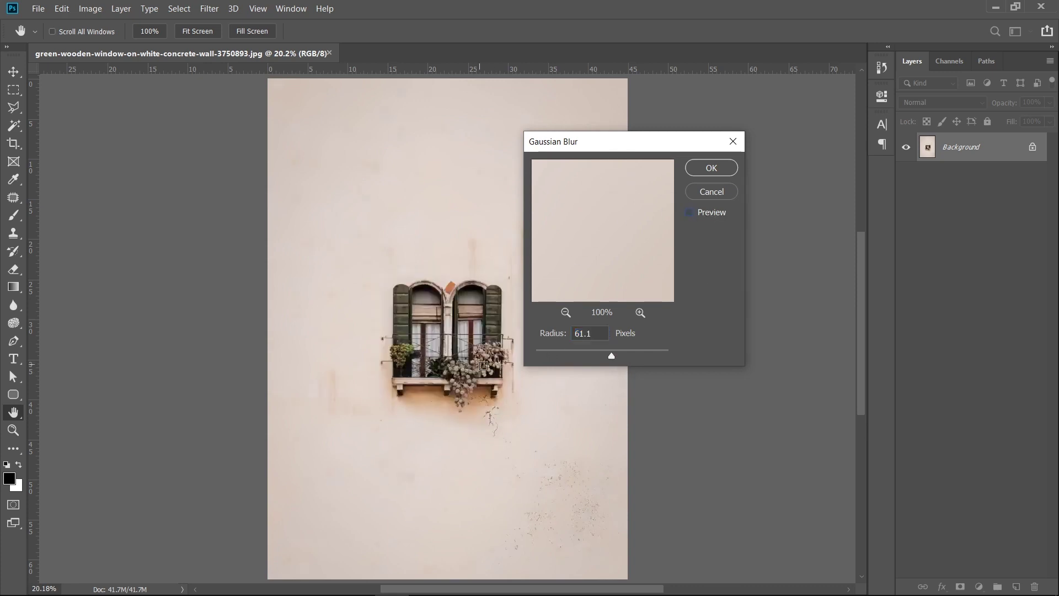
{"action": "left_click", "coordinate": [710, 213]}
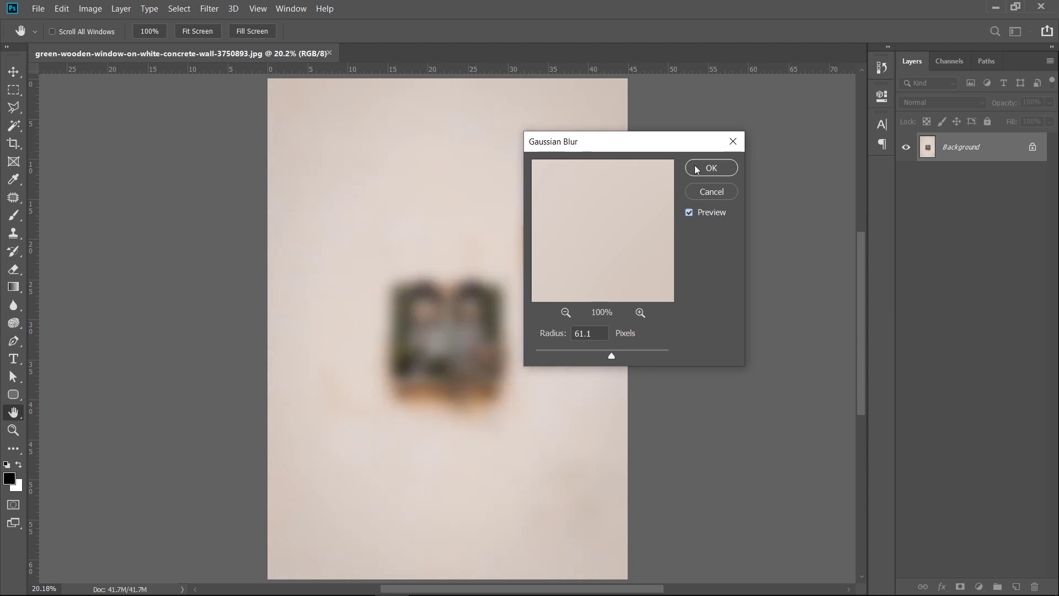
{"action": "left_click", "coordinate": [712, 191]}
{"action": "key", "text": "v"}
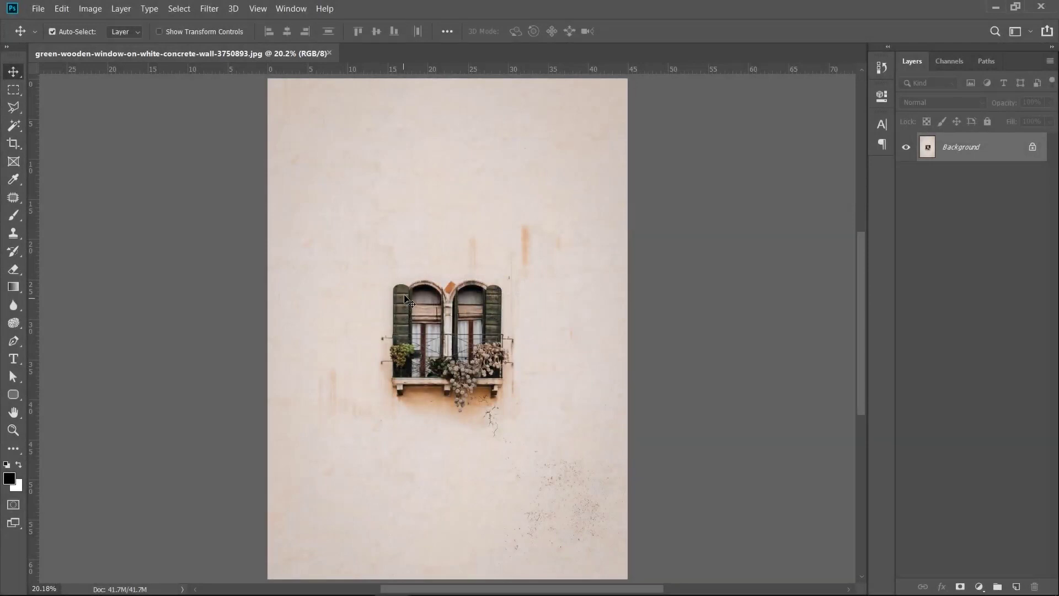
- Show the History panel and step back through the clone-stamp, Move and Paste states
{"action": "left_click", "coordinate": [289, 9]}
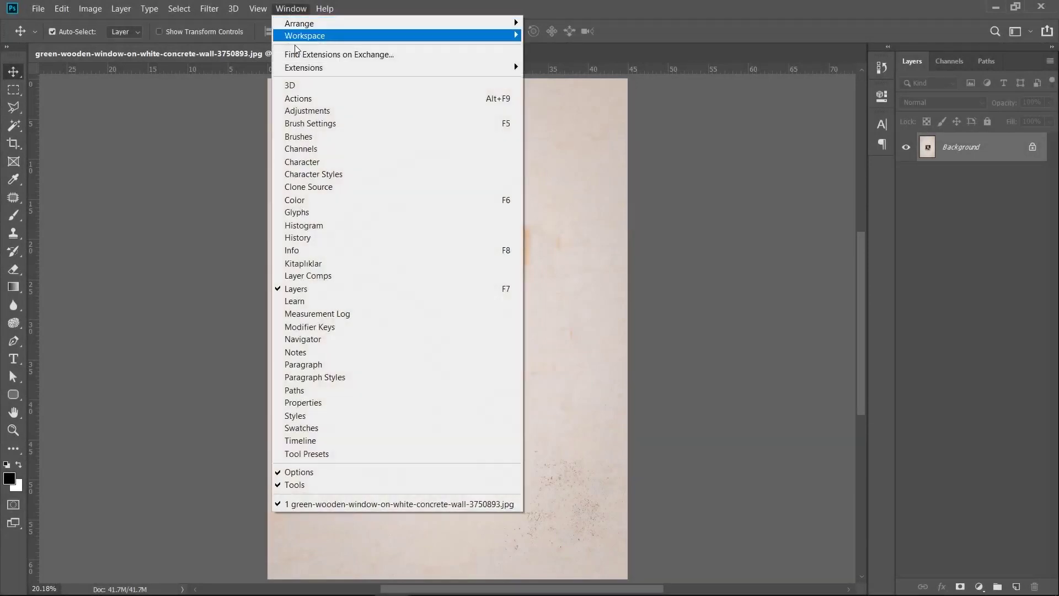
{"action": "left_click", "coordinate": [292, 239]}
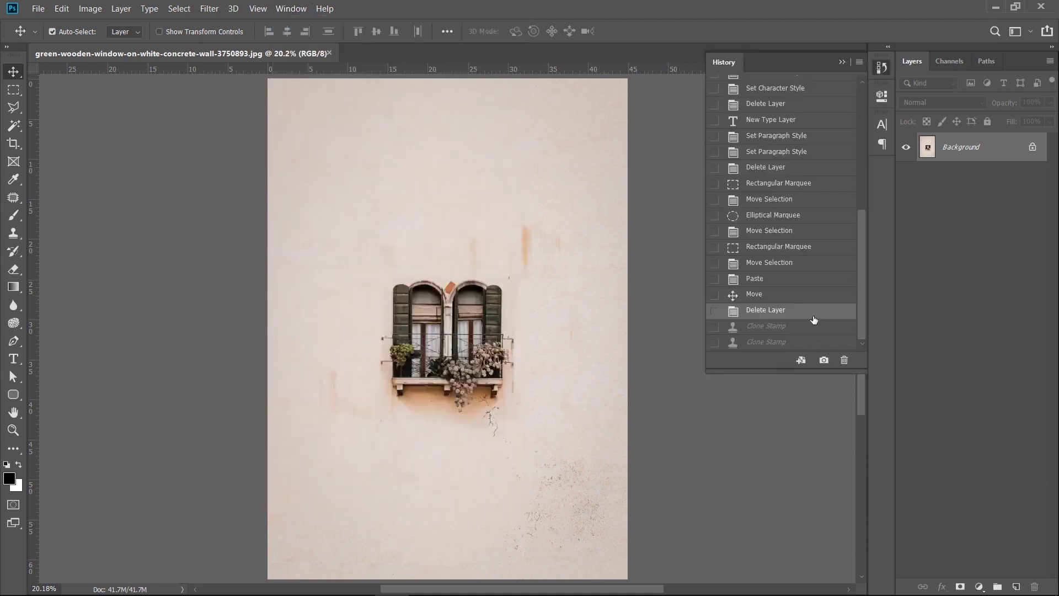
{"action": "left_click", "coordinate": [770, 342]}
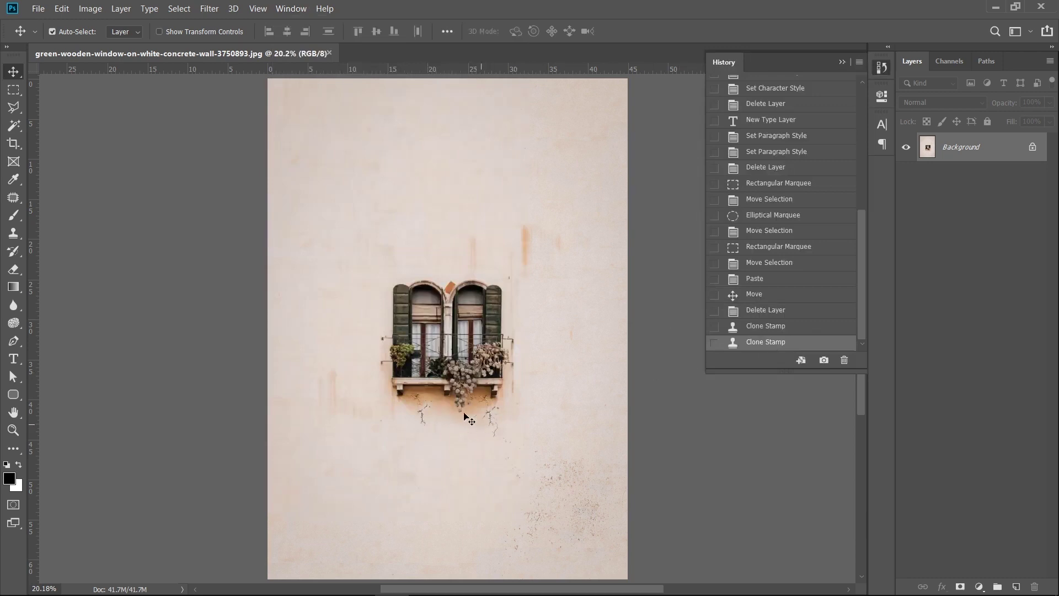
{"action": "left_click", "coordinate": [766, 326]}
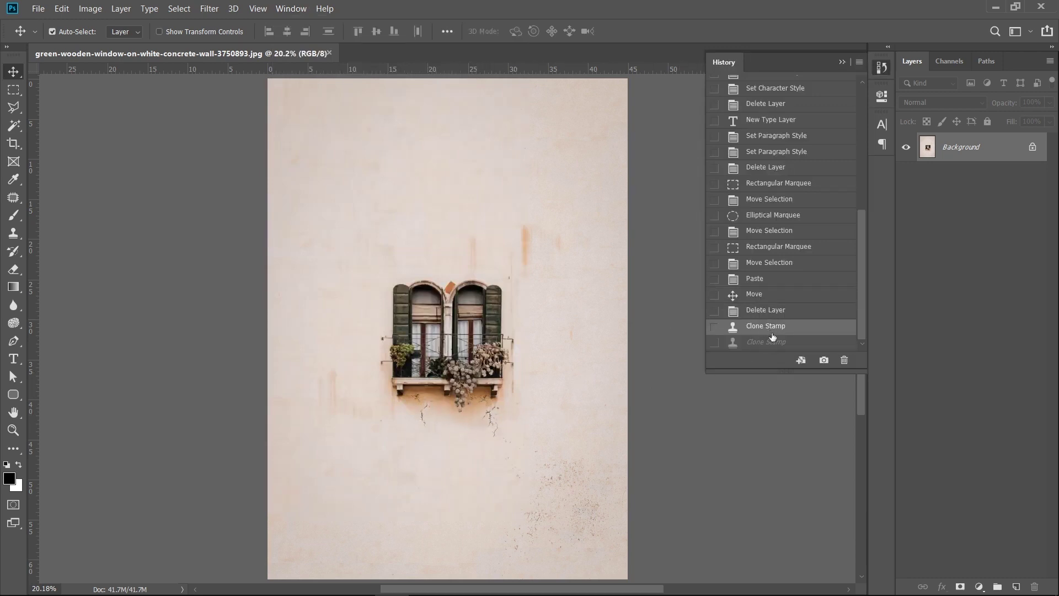
{"action": "left_click", "coordinate": [772, 312]}
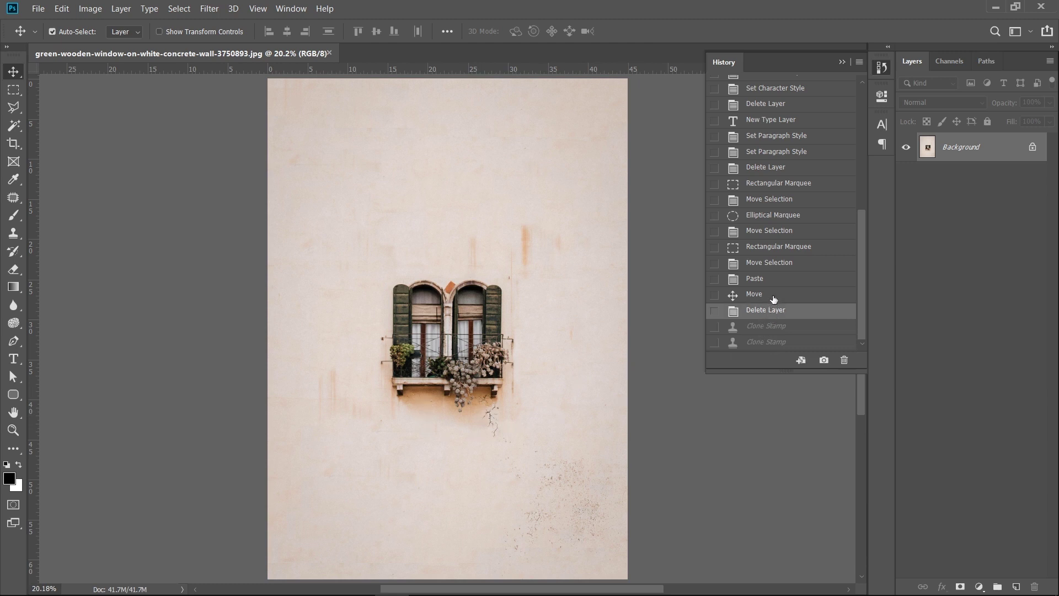
{"action": "left_click", "coordinate": [772, 296]}
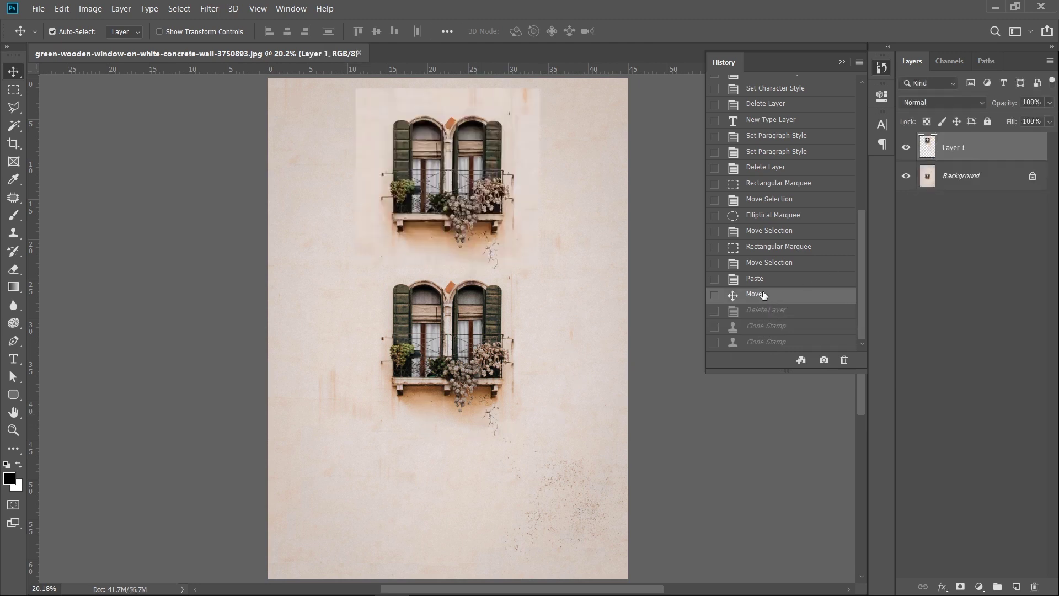
{"action": "left_click", "coordinate": [771, 279]}
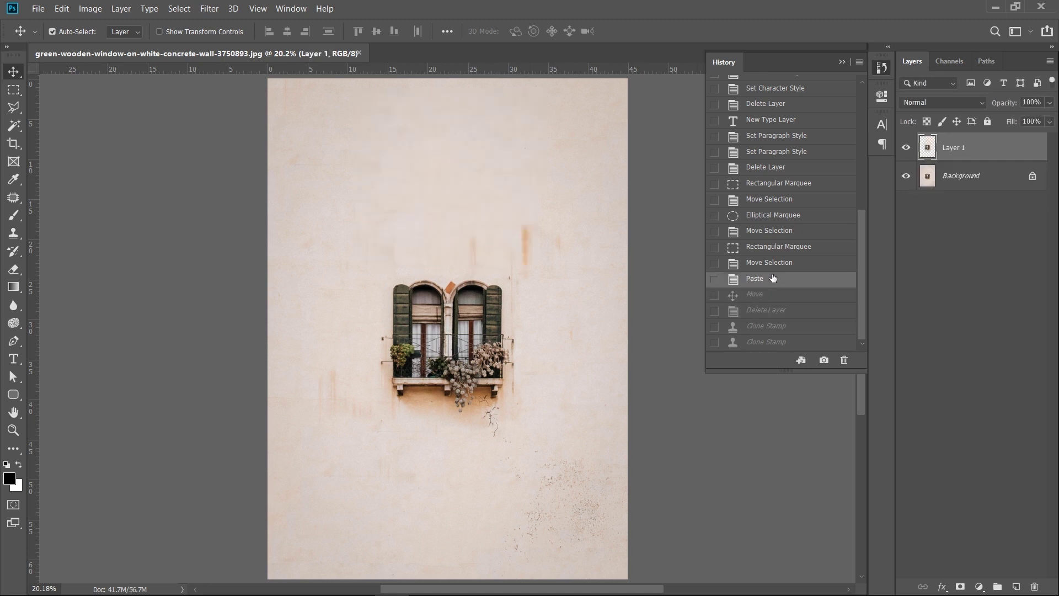
- Return to the latest clone-stamp state and collapse the History panel
{"action": "left_click_drag", "start_coordinate": [864, 226], "coordinate": [864, 214]}
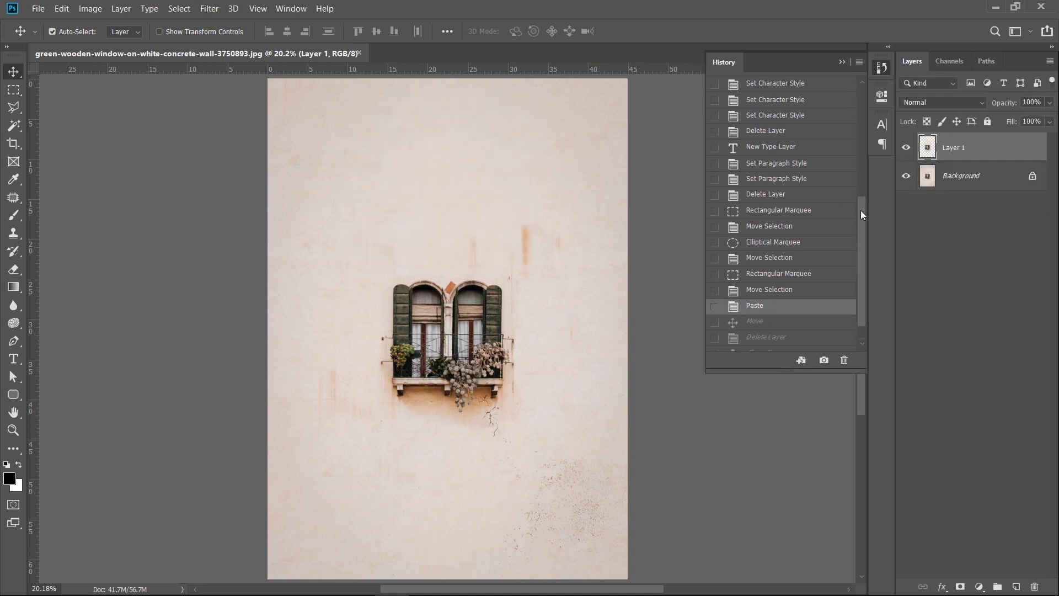
{"action": "scroll", "coordinate": [862, 215], "scroll_direction": "down", "scroll_amount": 2}
{"action": "left_click", "coordinate": [772, 343]}
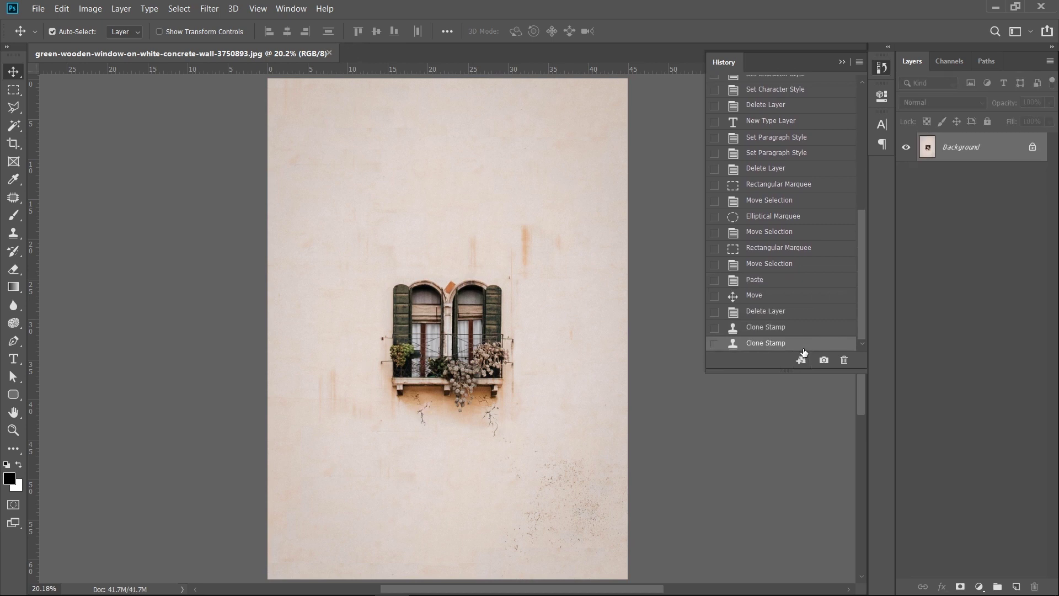
{"action": "left_click", "coordinate": [433, 290]}
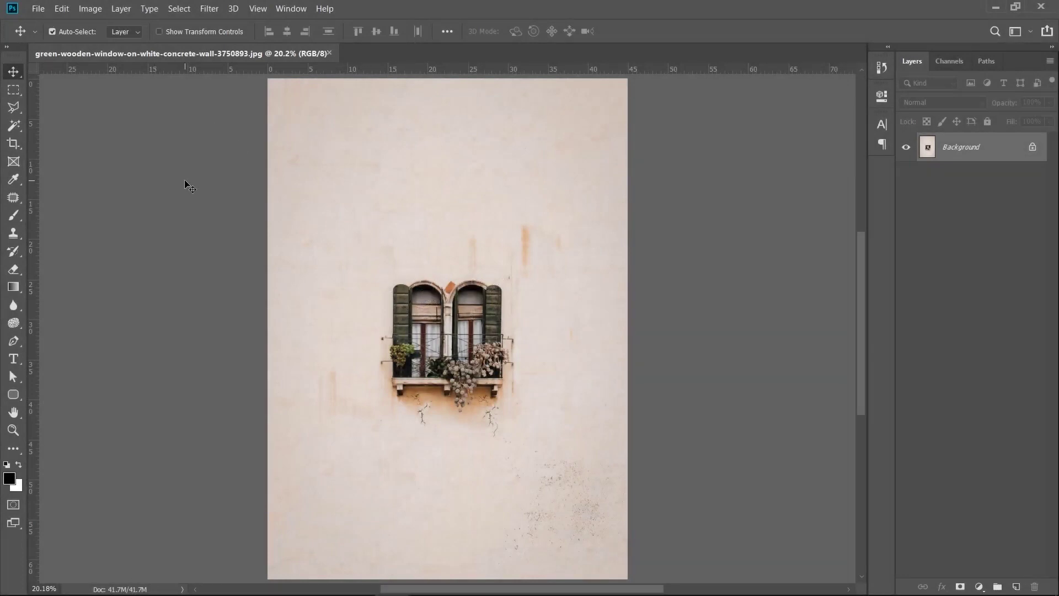
{"action": "left_click", "coordinate": [44, 12]}
{"action": "left_click", "coordinate": [78, 154]}
{"action": "left_click", "coordinate": [122, 317]}
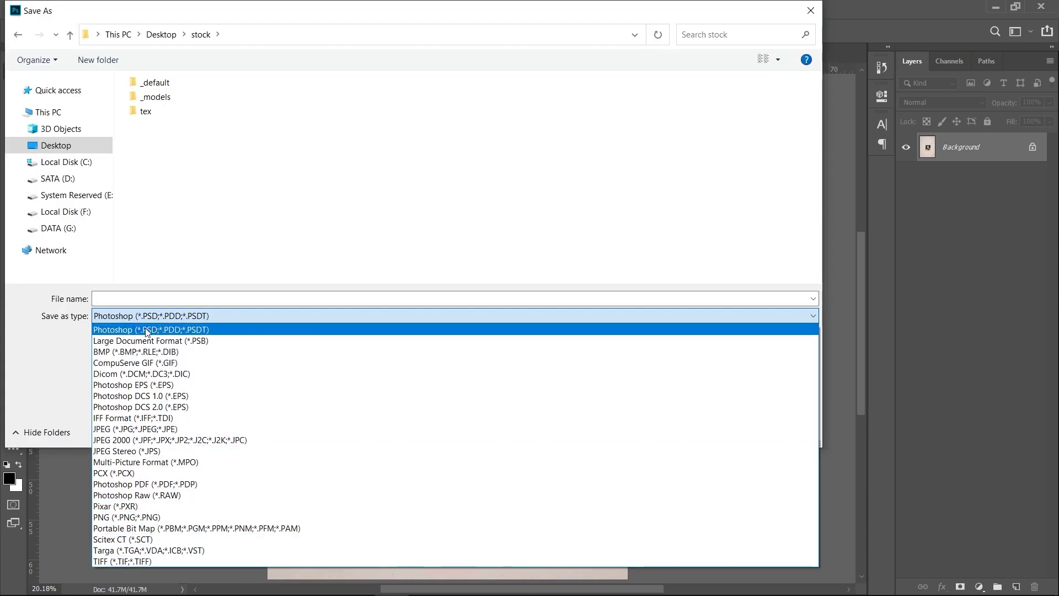
{"action": "left_click", "coordinate": [149, 330]}
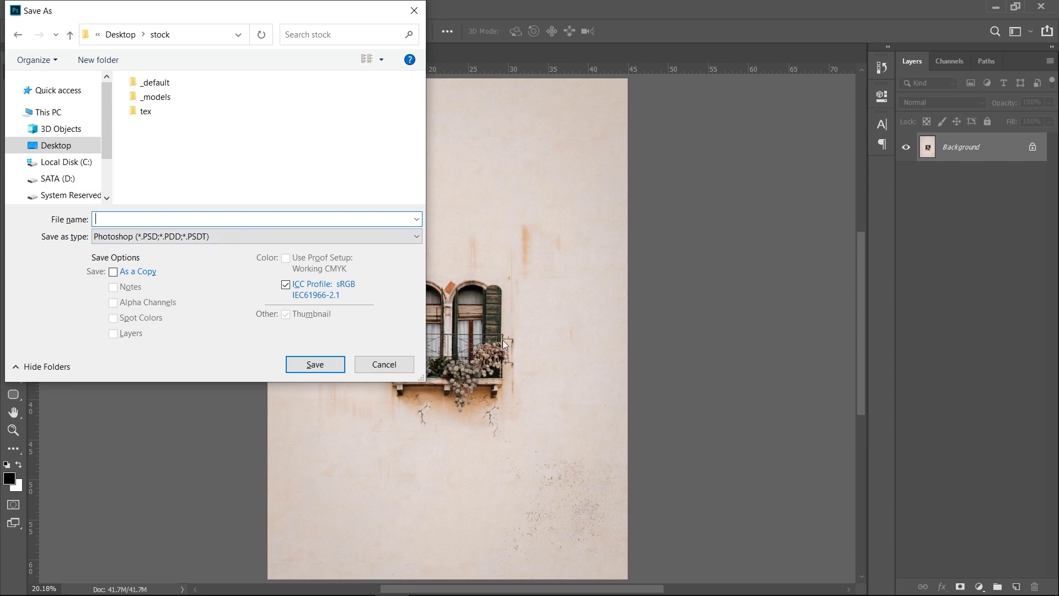
{"action": "left_click", "coordinate": [226, 236]}
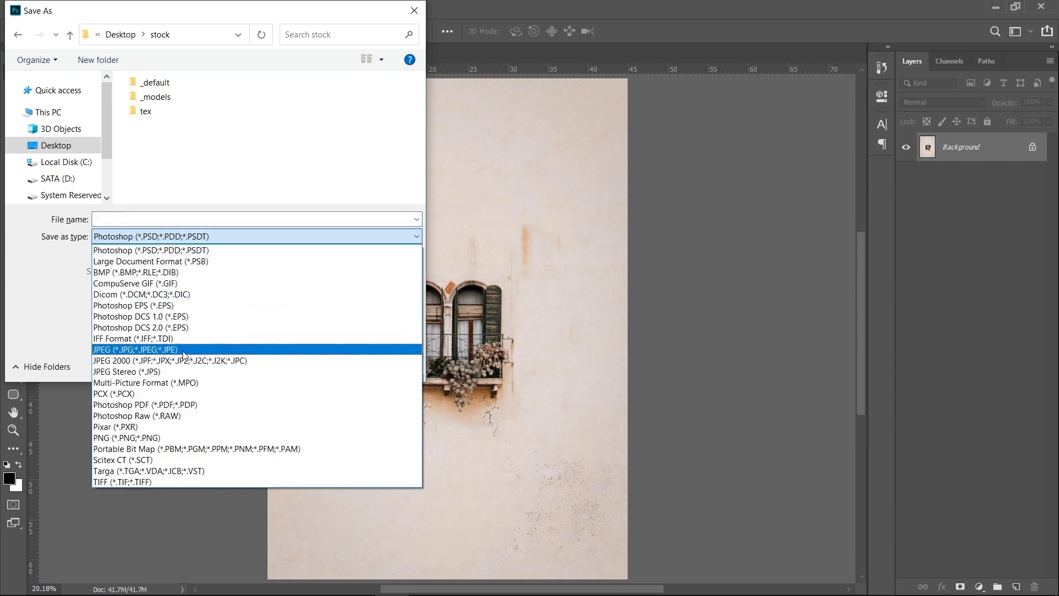
{"action": "left_click", "coordinate": [176, 444]}
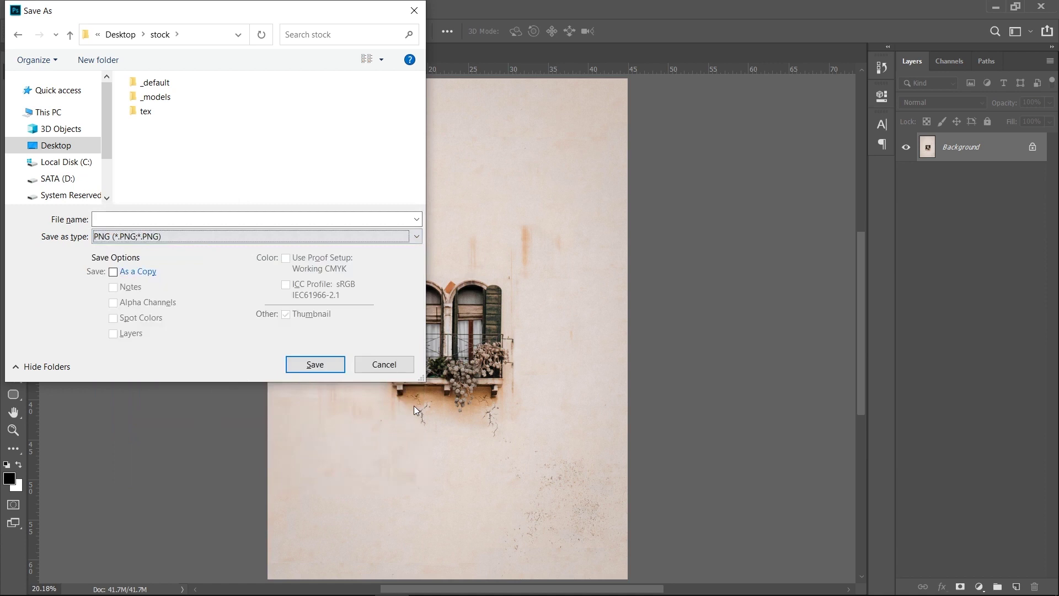
{"action": "key", "text": "Home"}
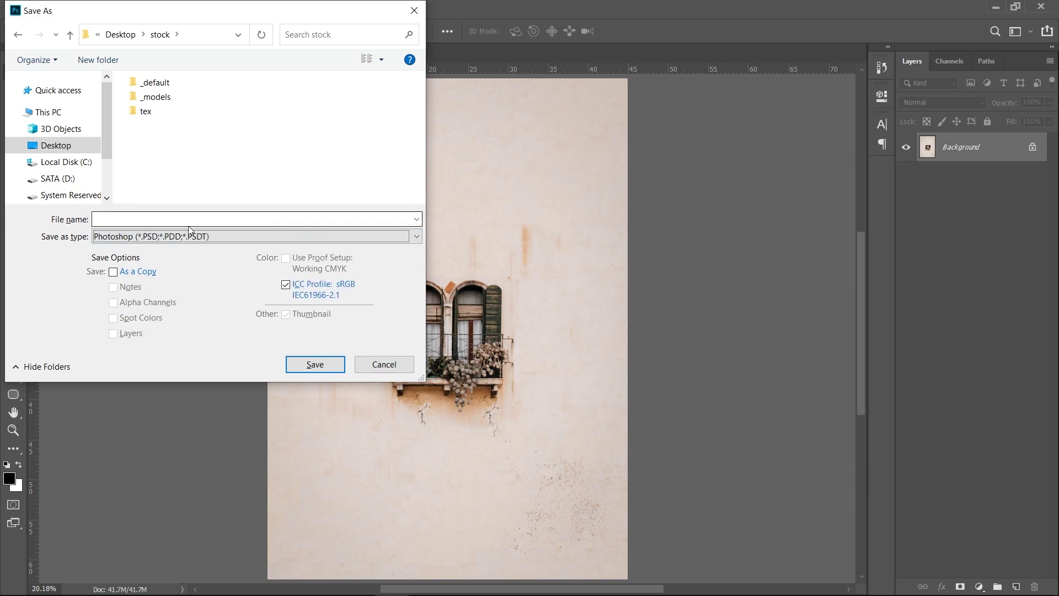
{"action": "left_click", "coordinate": [153, 239]}
{"action": "left_click", "coordinate": [151, 239]}
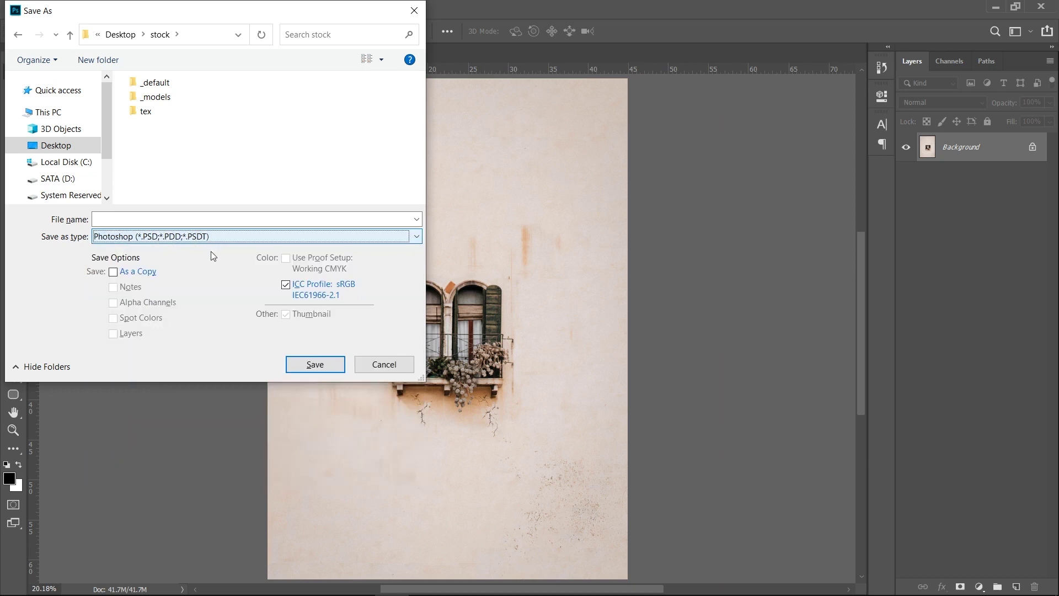
{"action": "left_click", "coordinate": [189, 218]}
{"action": "key", "text": "Escape"}
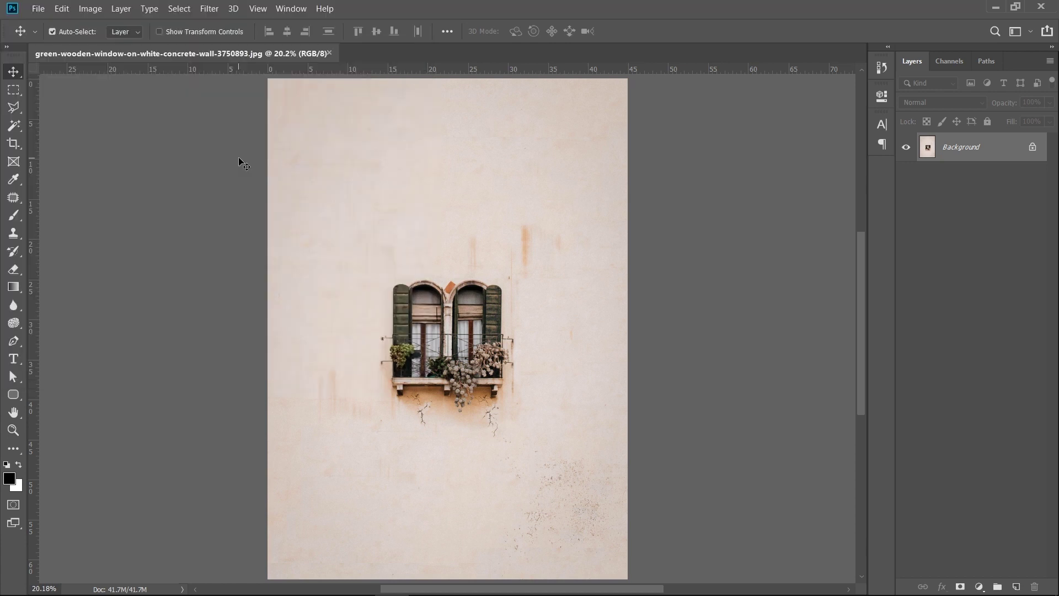